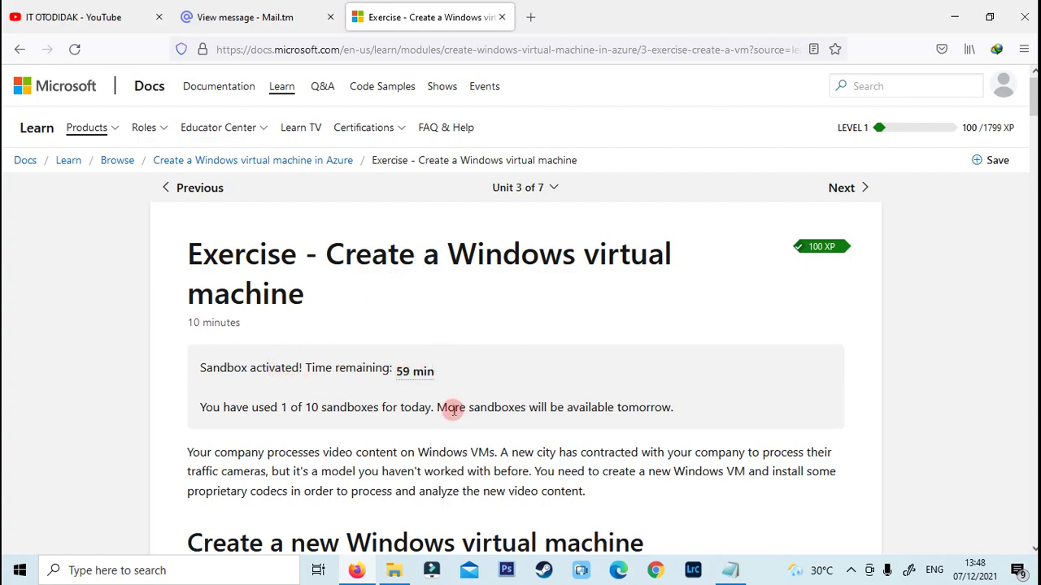
Open the Azure portal link from the exercise's virtual machine instructions in a new browser tab and switch to it.
scroll(448, 307, "down", 3)
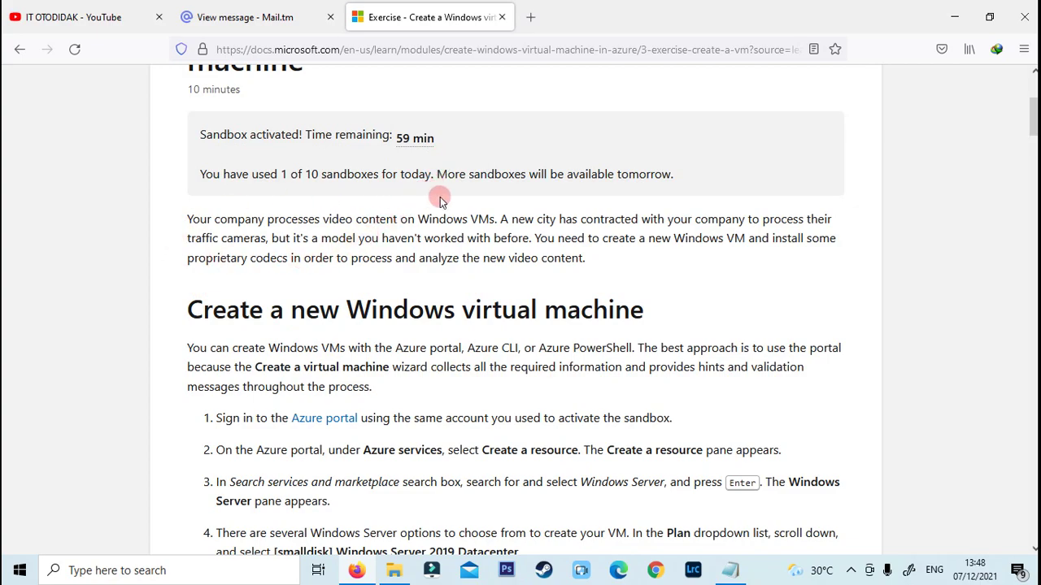
scroll(486, 305, "up", 2)
scroll(487, 307, "down", 1)
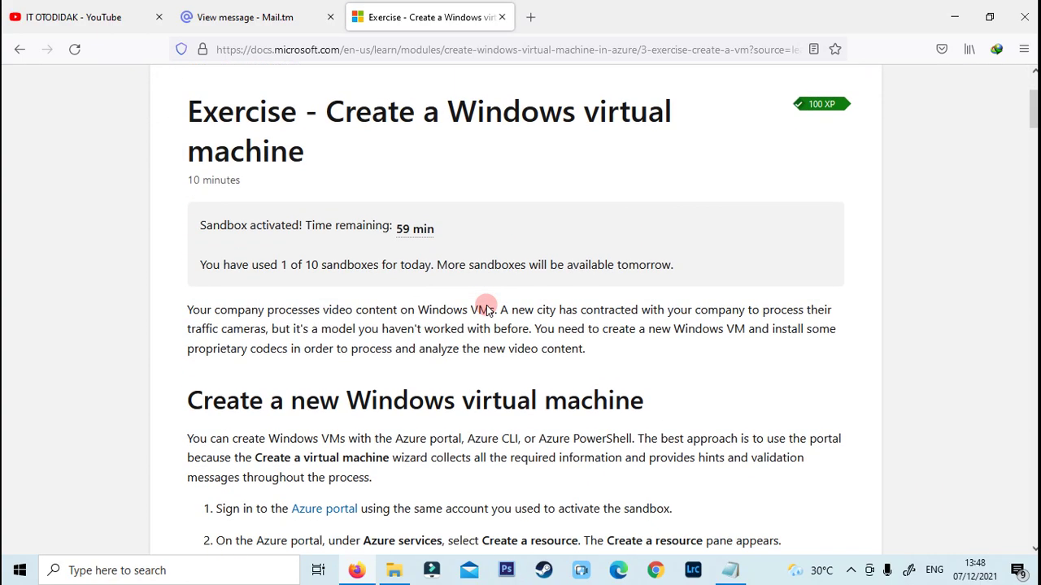
scroll(486, 307, "down", 2)
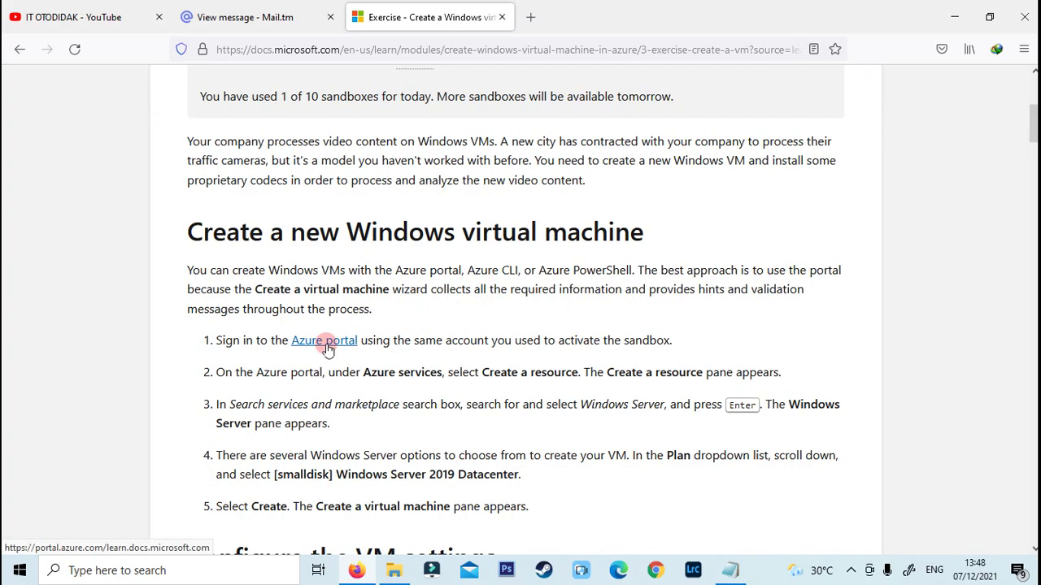
right_click(327, 348)
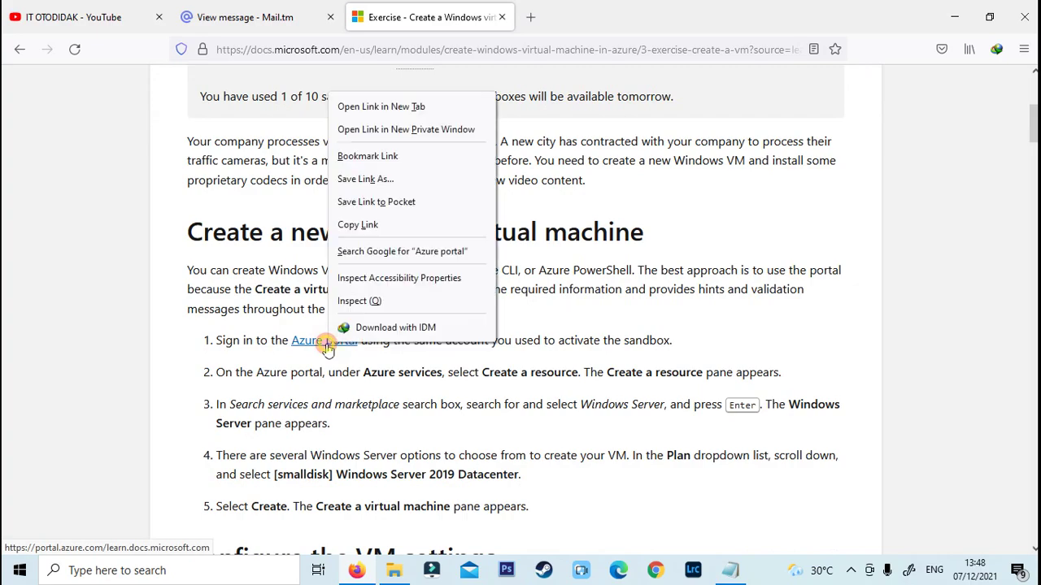
left_click(392, 107)
left_click(617, 28)
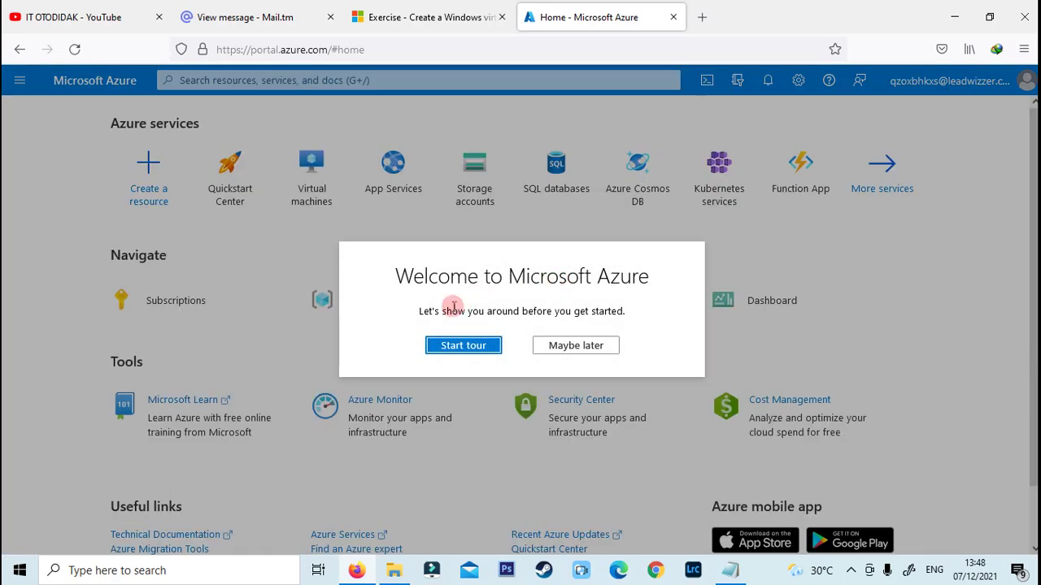
Dismiss the welcome tour dialog on the Azure portal home page.
left_click(422, 17)
left_click(568, 16)
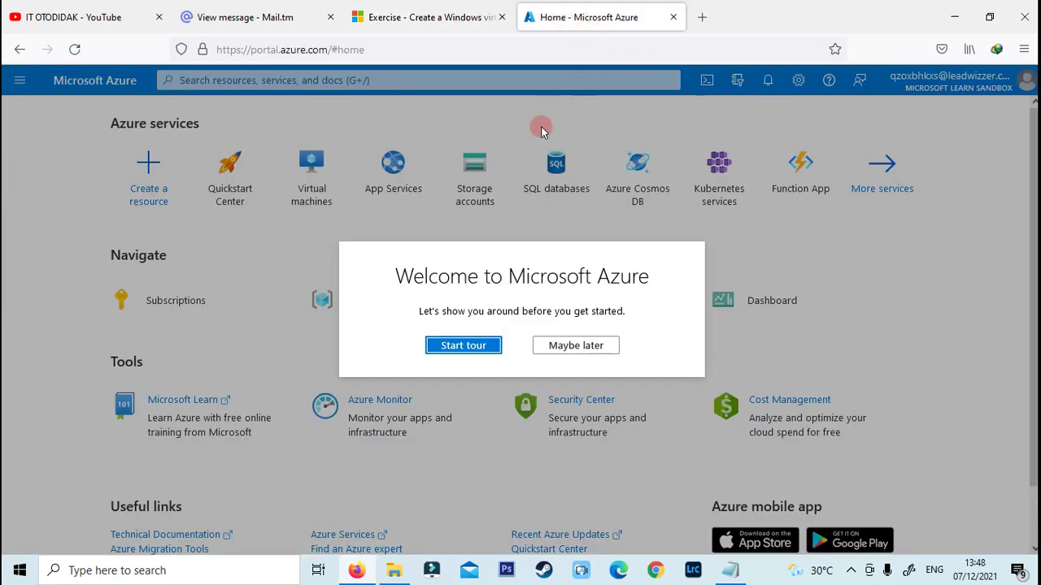
left_click(475, 348)
left_click(391, 108)
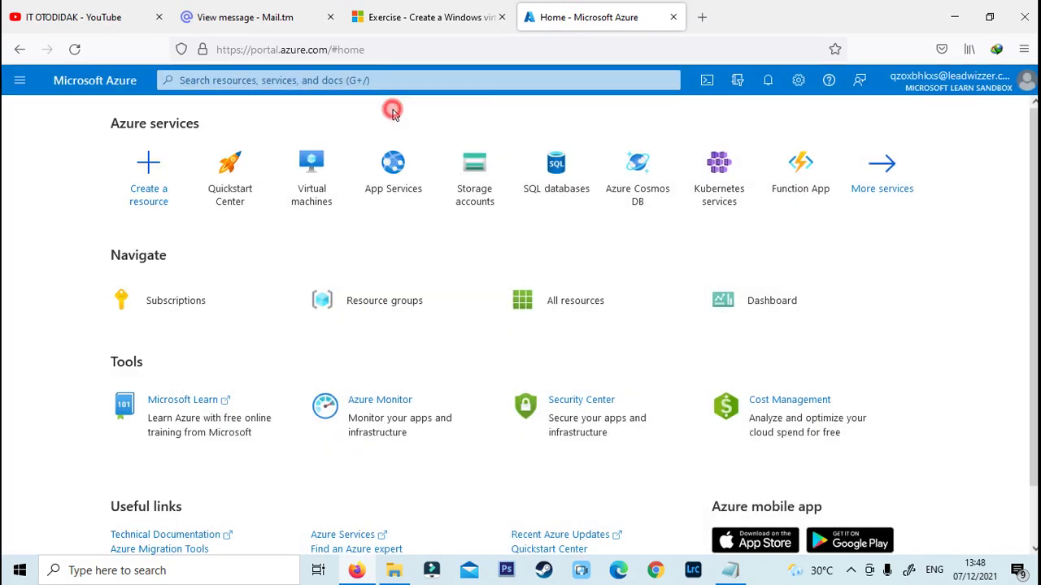
Check the list of subscriptions available in the sandbox and return to the portal home page.
left_click(230, 316)
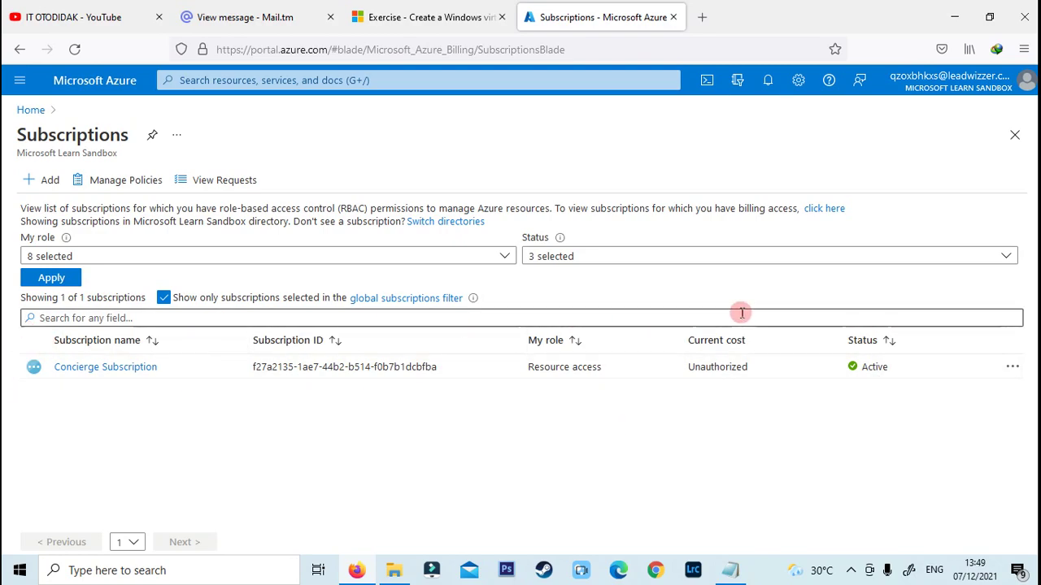
left_click(30, 109)
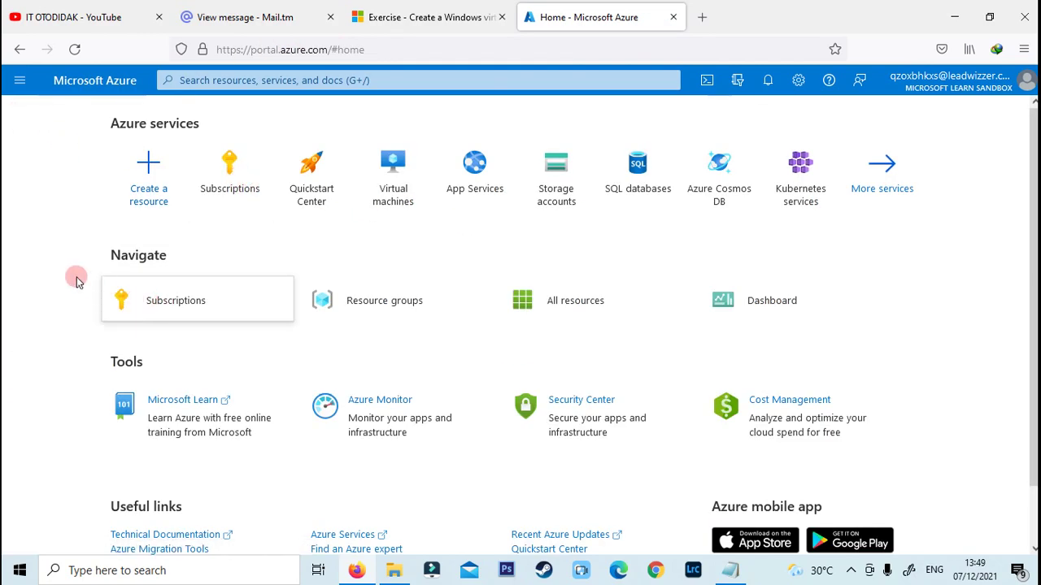
Open the Virtual machines service and start creating a new virtual machine.
left_click(406, 189)
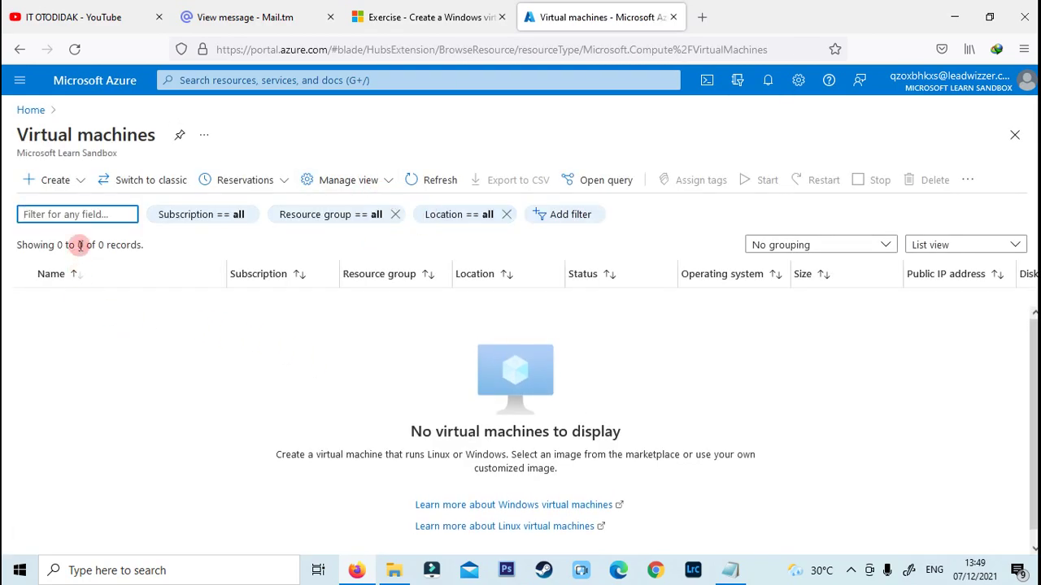
left_click(79, 182)
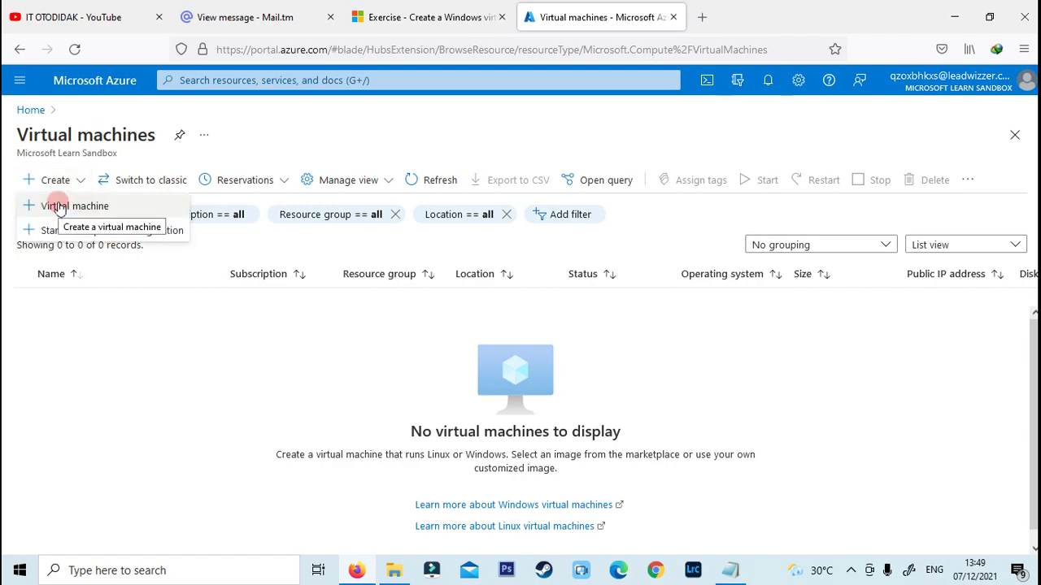
left_click(58, 208)
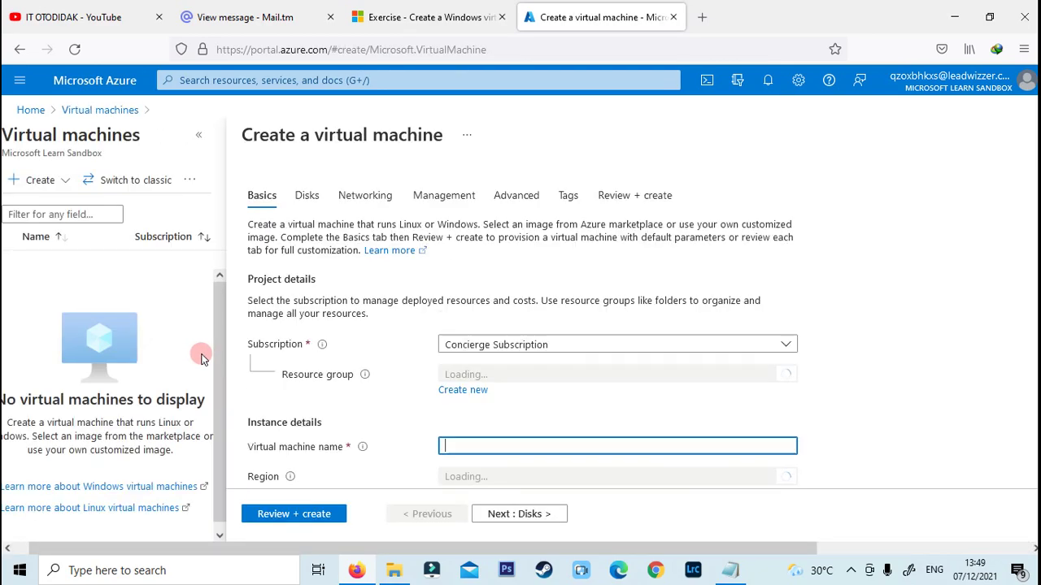
Select the existing resource group beginning with learn-125f3e55 and name the virtual machine myrdp.
scroll(586, 302, "down", 2)
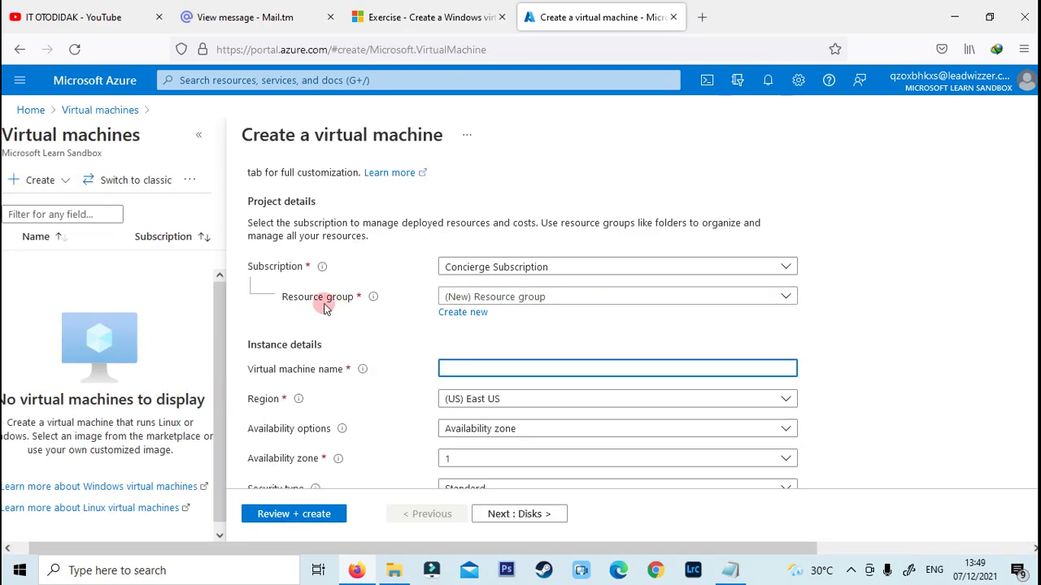
left_click(530, 299)
left_click(505, 348)
scroll(574, 322, "down", 2)
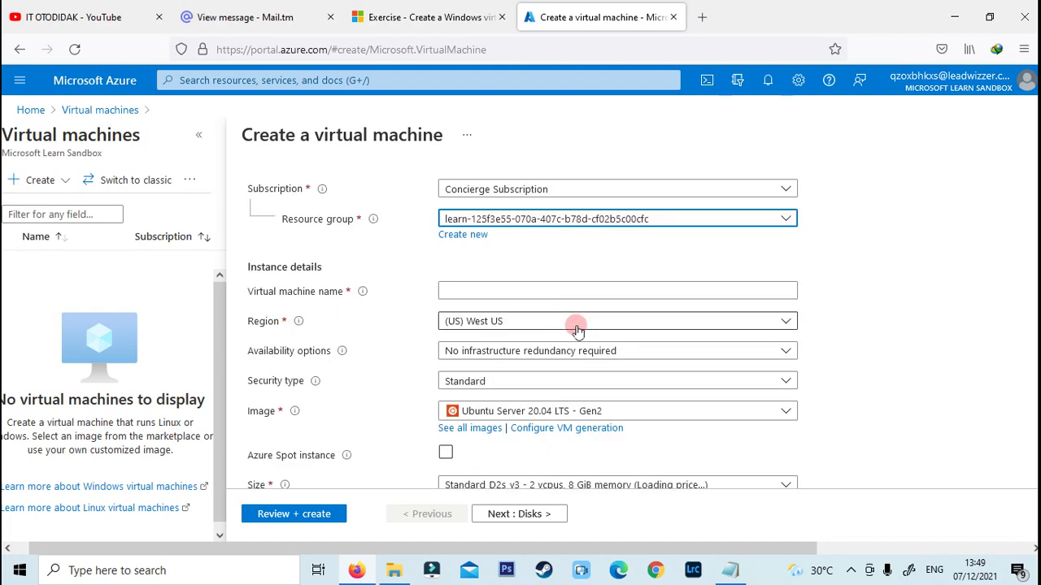
left_click(499, 291)
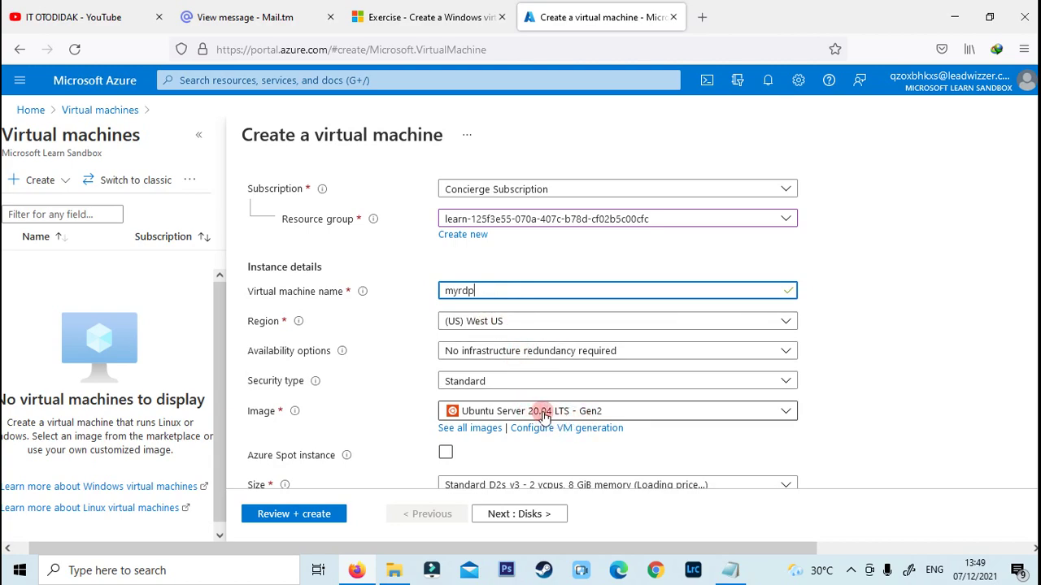
Look through the suggested virtual machine images, open the full image marketplace and search for windows 11.
left_click(543, 413)
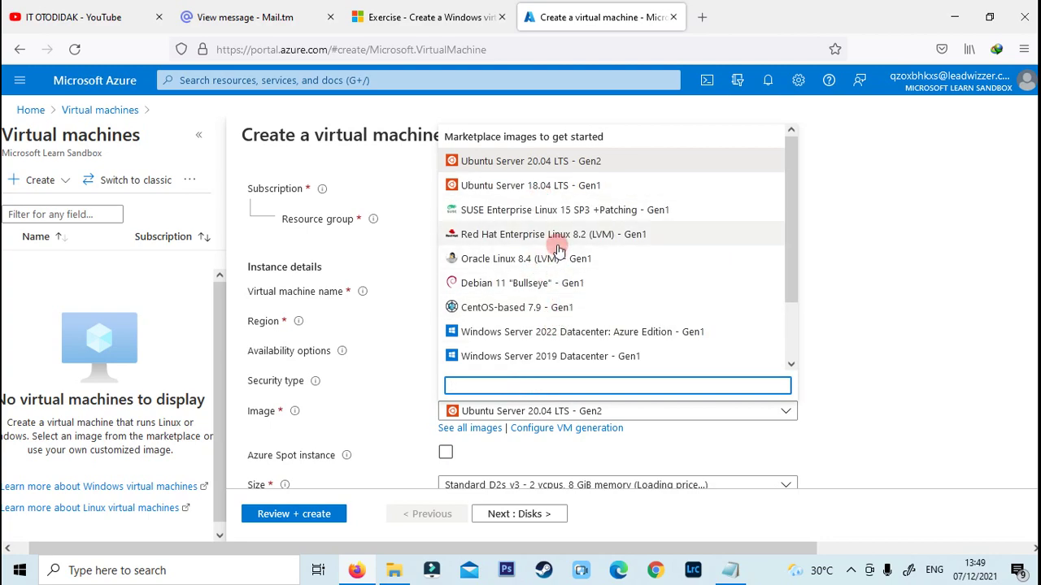
scroll(558, 242, "down", 1)
scroll(541, 340, "up", 1)
scroll(539, 333, "down", 1)
scroll(529, 244, "up", 1)
scroll(521, 240, "down", 1)
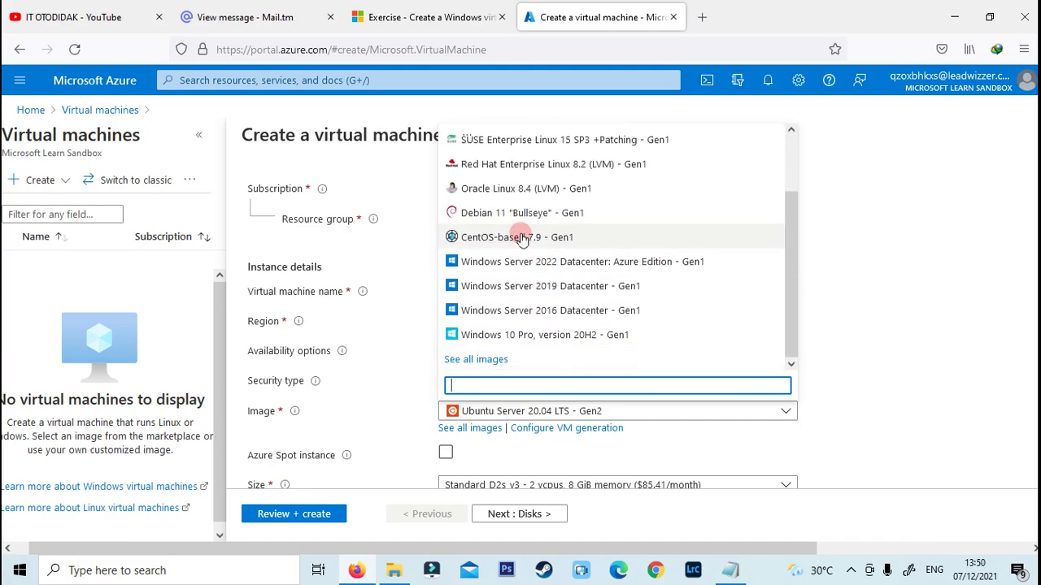
left_click(491, 358)
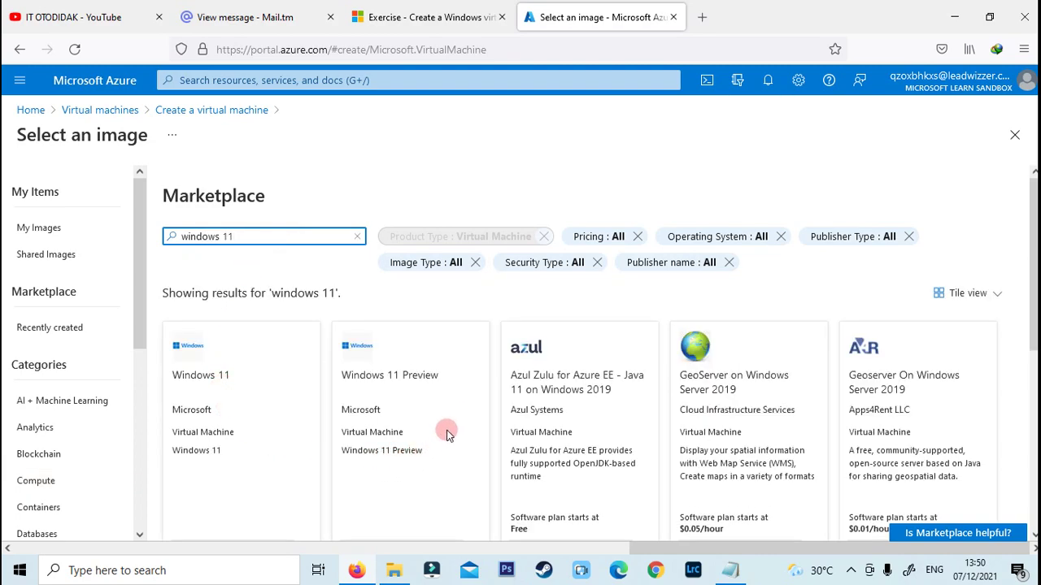
Choose Windows 11 Pro - Gen 2 from Microsoft's Windows 11 offer as the virtual machine image.
scroll(611, 431, "down", 2)
scroll(612, 429, "down", 3)
scroll(569, 439, "up", 5)
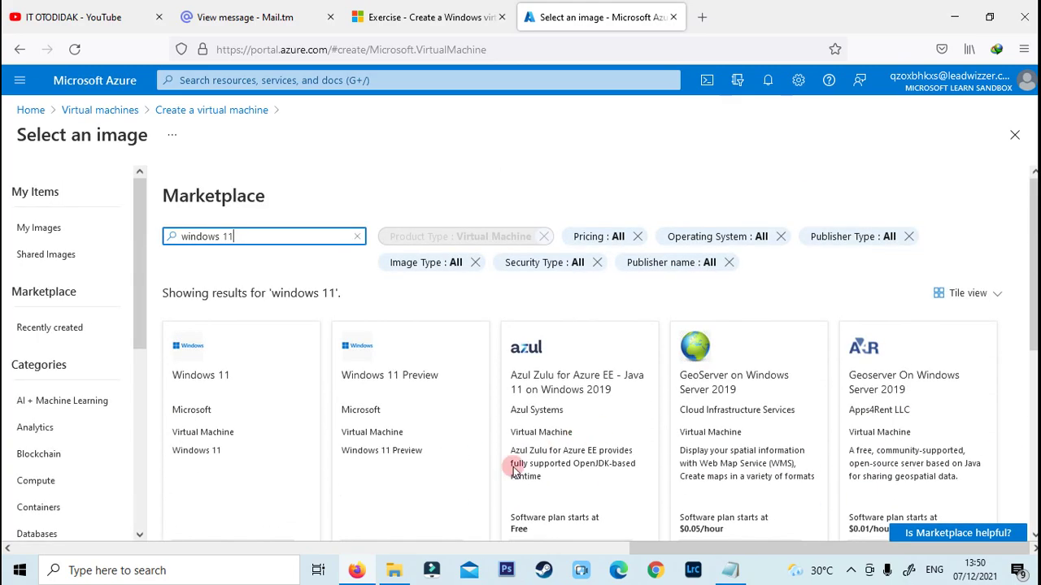
scroll(439, 496, "down", 2)
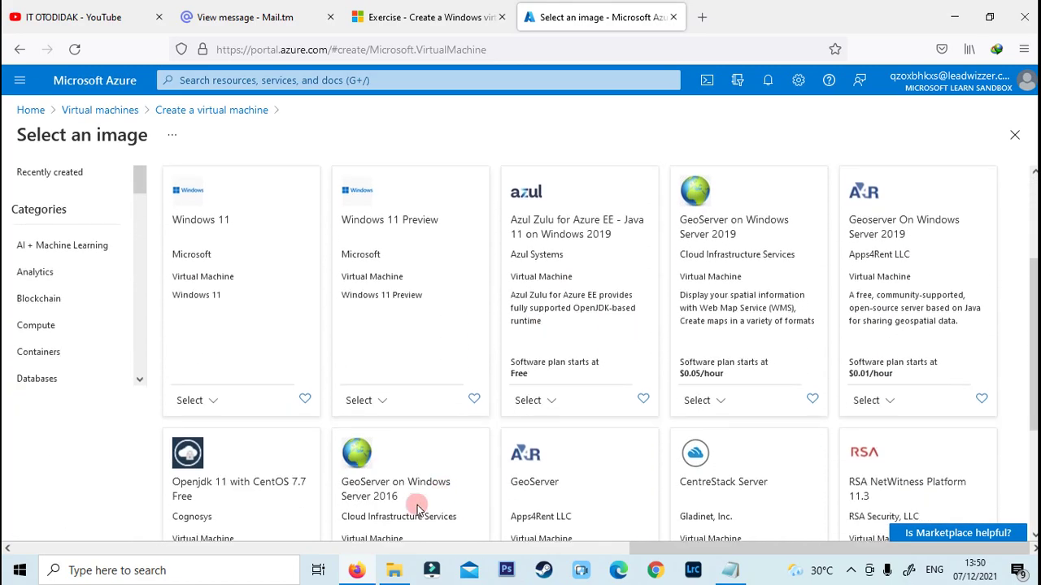
left_click(203, 403)
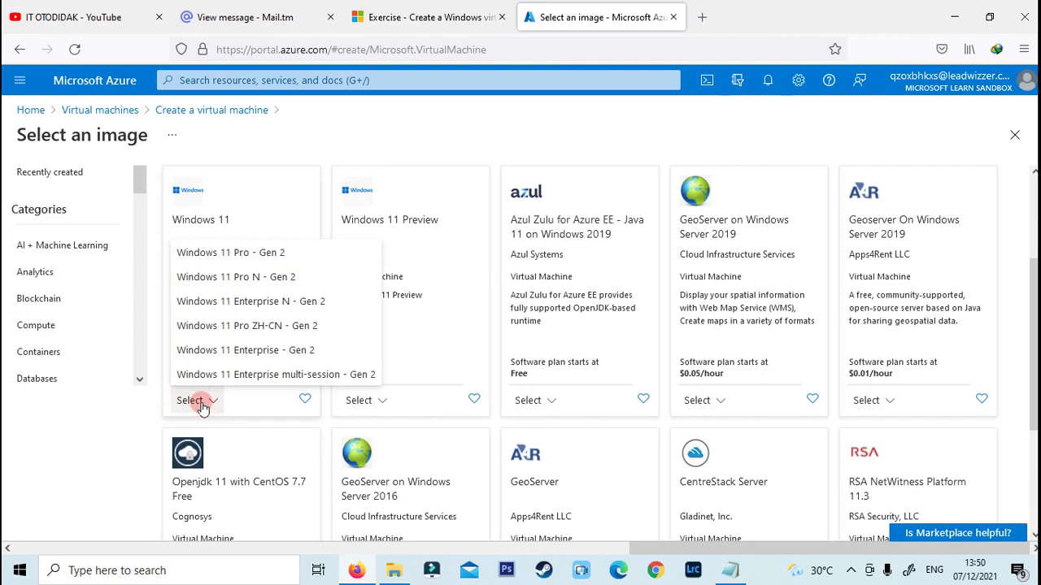
left_click(246, 254)
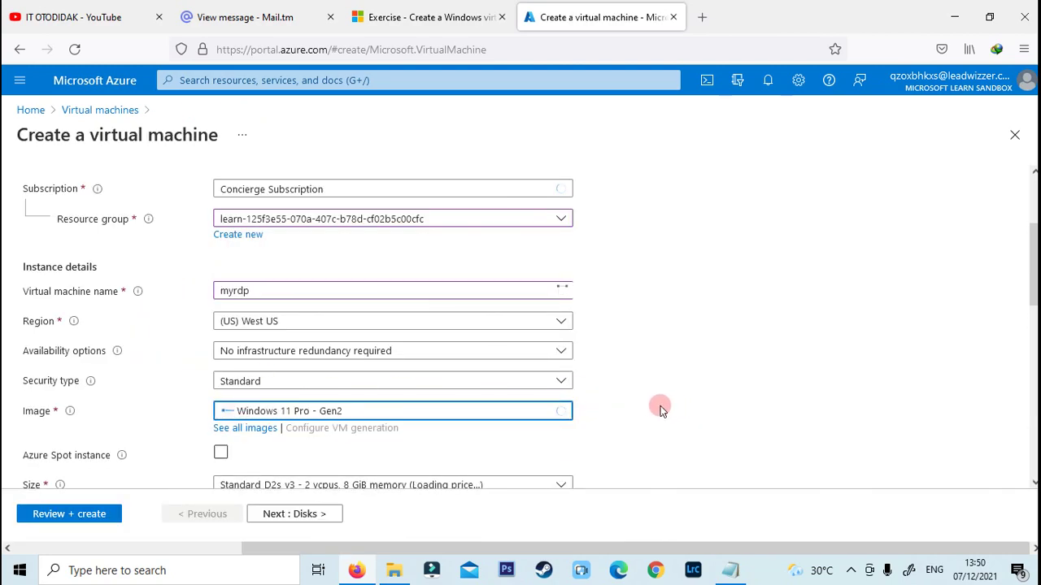
Check the available virtual machine sizes, keeping Standard_D2s_v3, and review the basic settings.
scroll(659, 410, "down", 2)
left_click(511, 406)
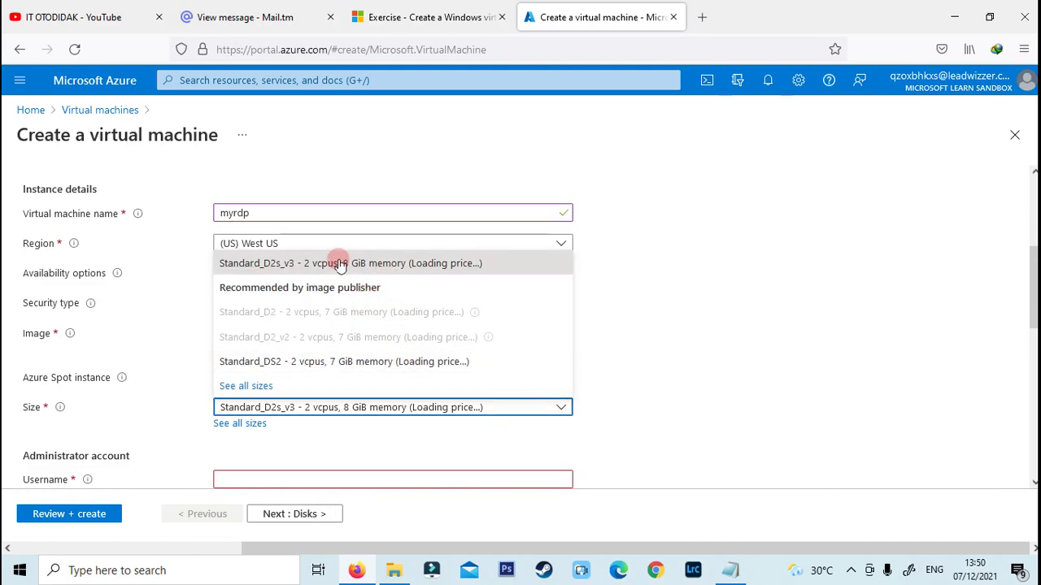
scroll(449, 417, "down", 3)
scroll(448, 417, "up", 6)
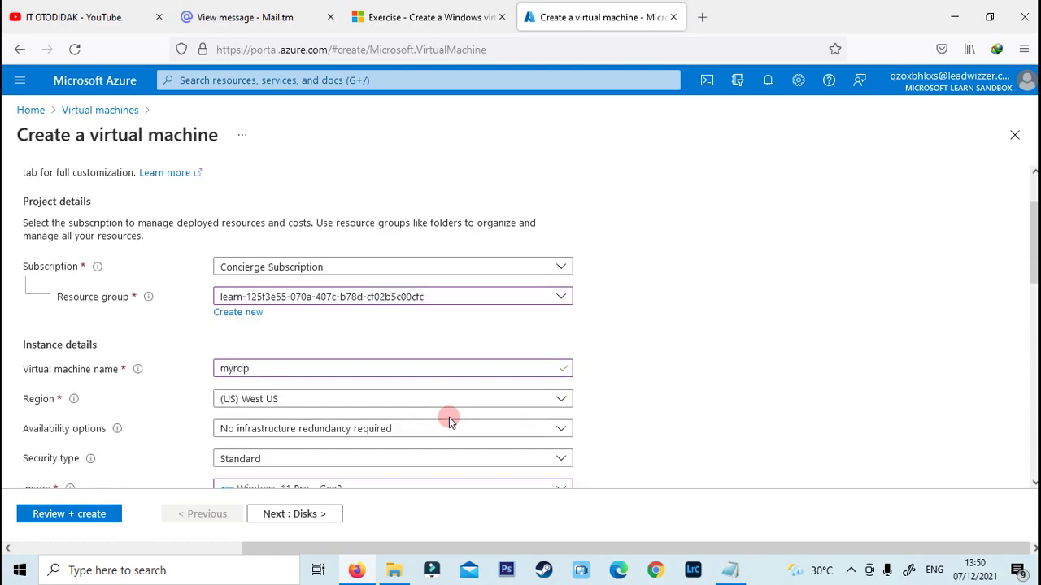
scroll(366, 355, "down", 6)
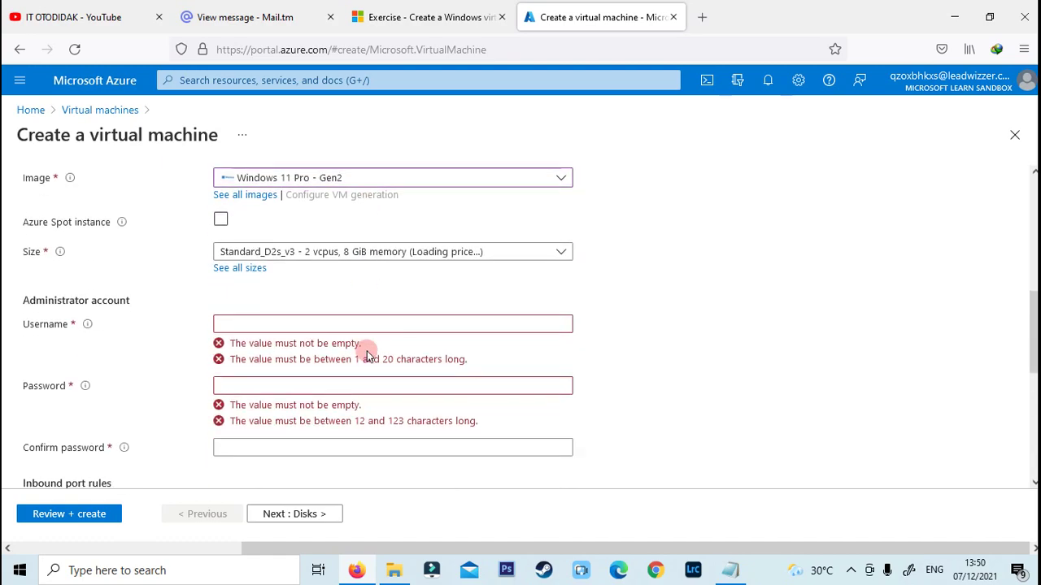
Set the administrator username to itotodidak, then enter and confirm the administrator account password.
left_click(312, 323)
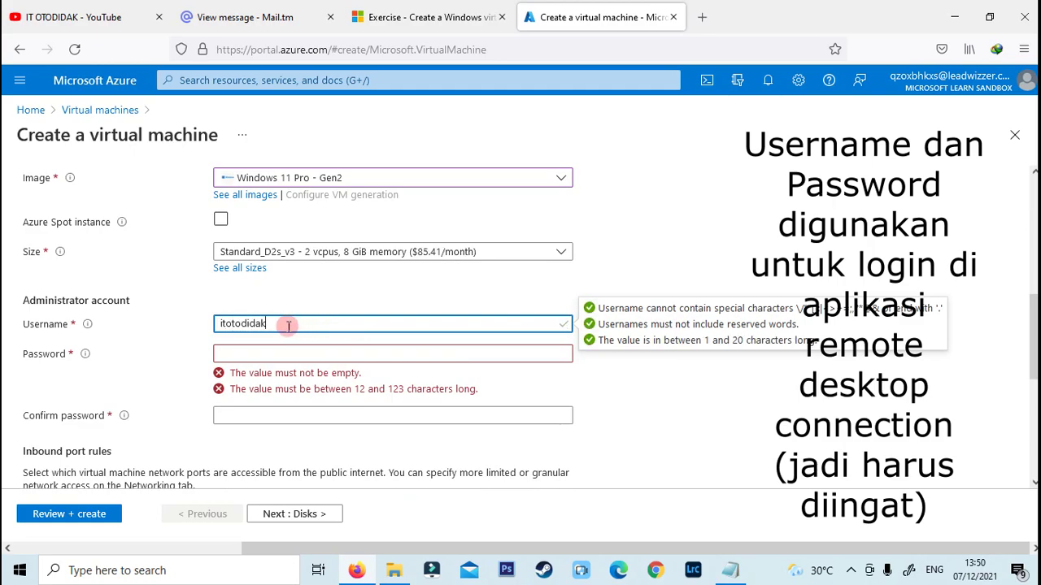
left_click(389, 351)
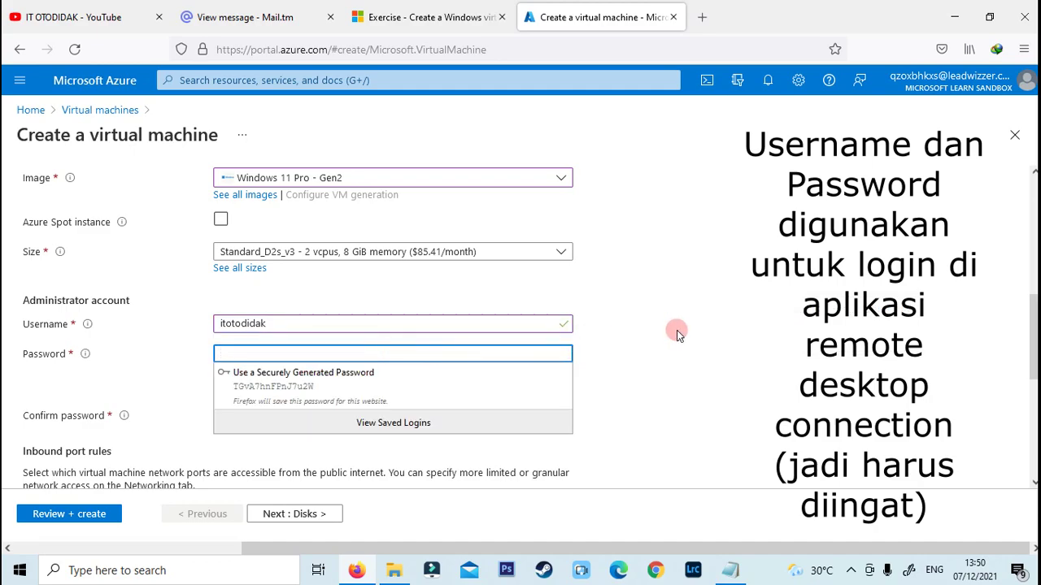
key("ctrl+v")
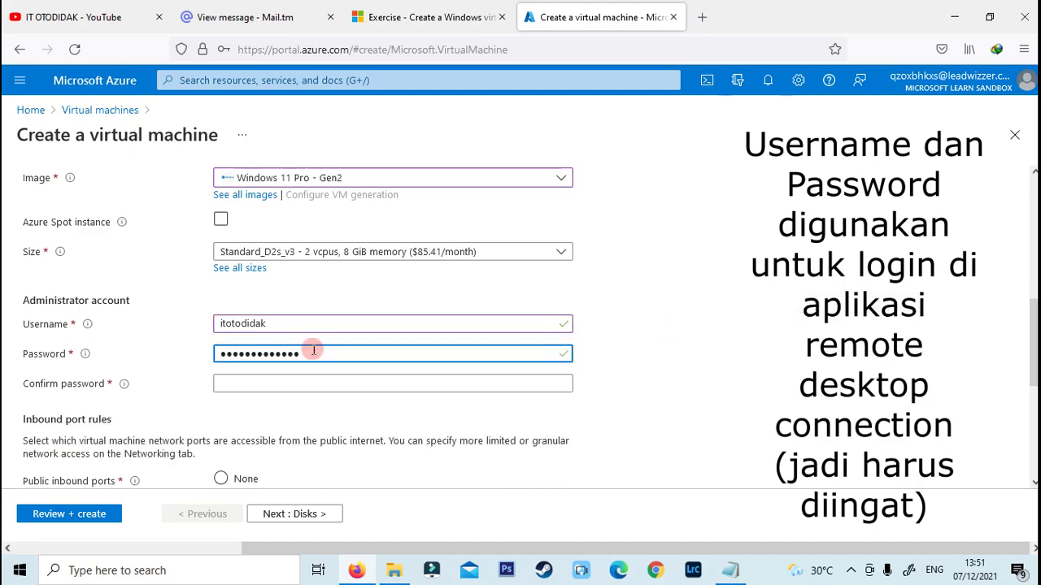
left_click(359, 392)
type("*****")
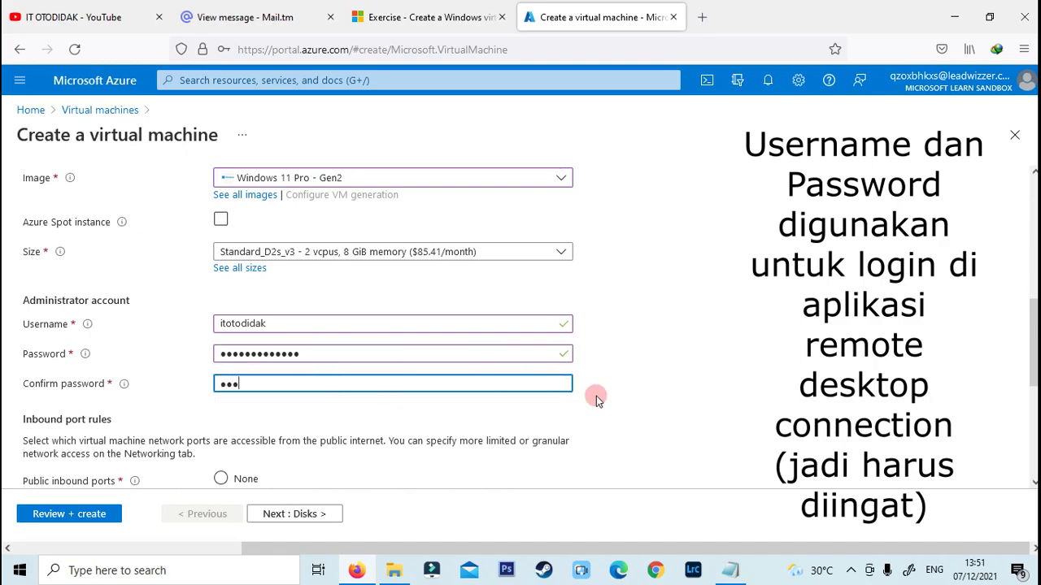
type("********")
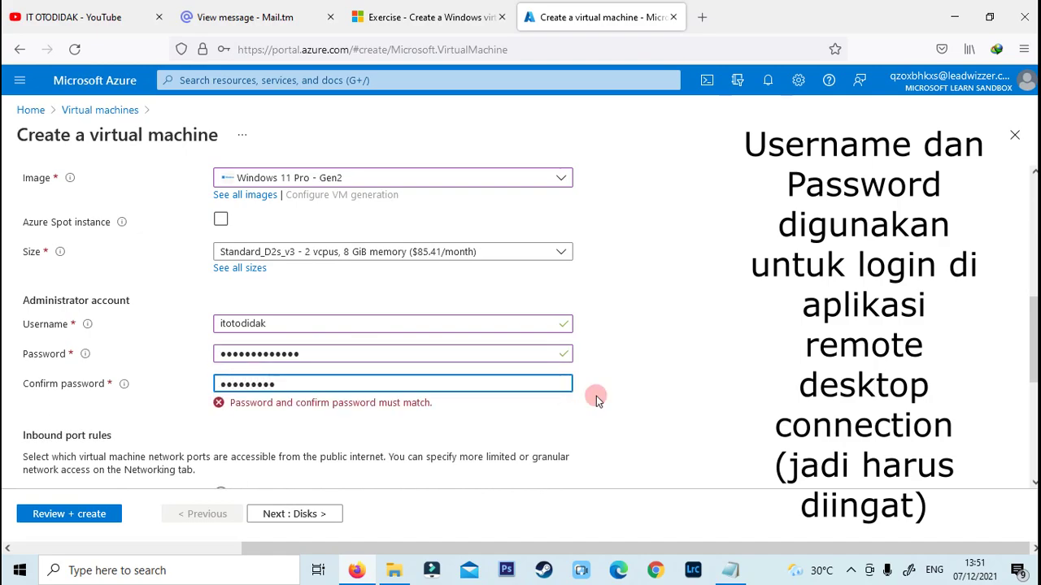
Keep RDP (3389) as the allowed public inbound port and continue to the disk settings.
scroll(318, 349, "down", 2)
scroll(215, 427, "down", 3)
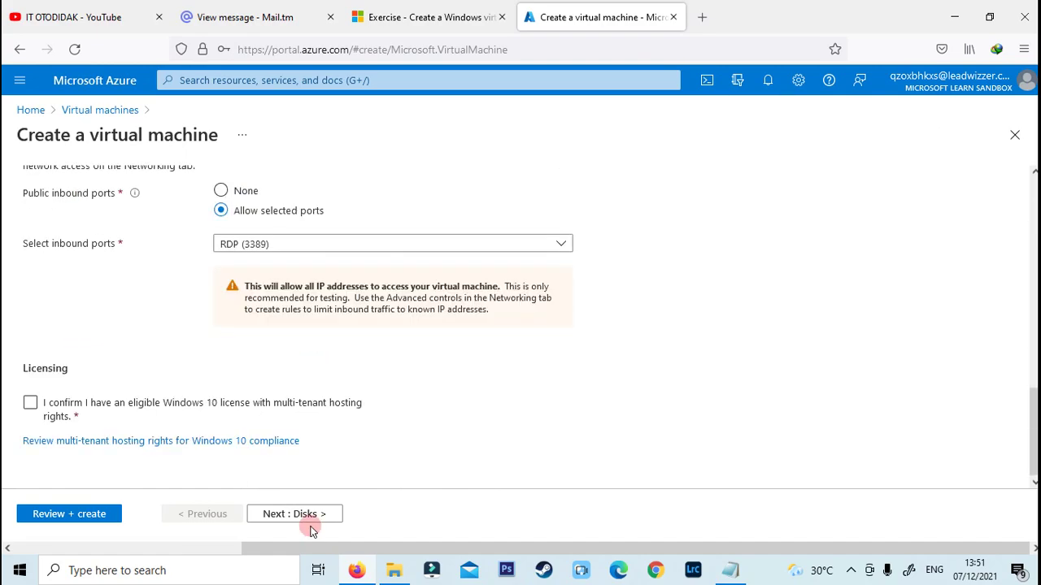
left_click(305, 519)
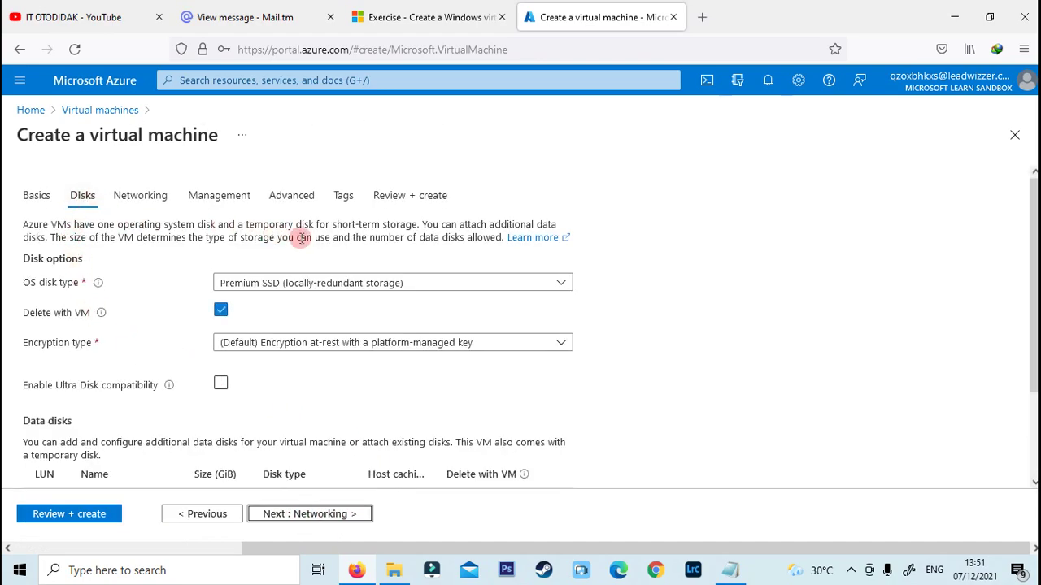
Keep Premium SSD as the OS disk type and continue to the networking settings.
left_click(376, 287)
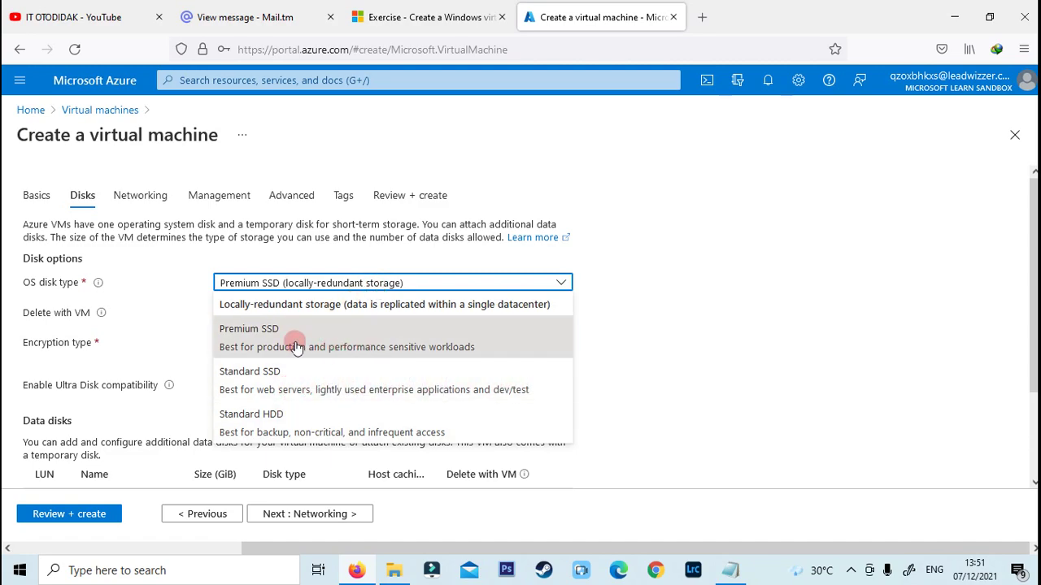
left_click(491, 346)
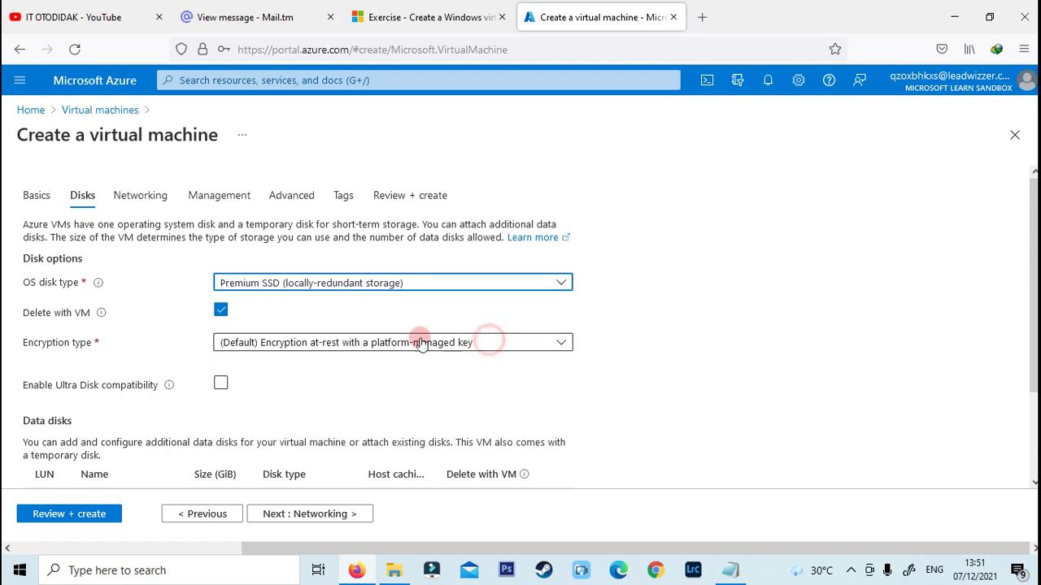
scroll(445, 372, "down", 2)
left_click(327, 513)
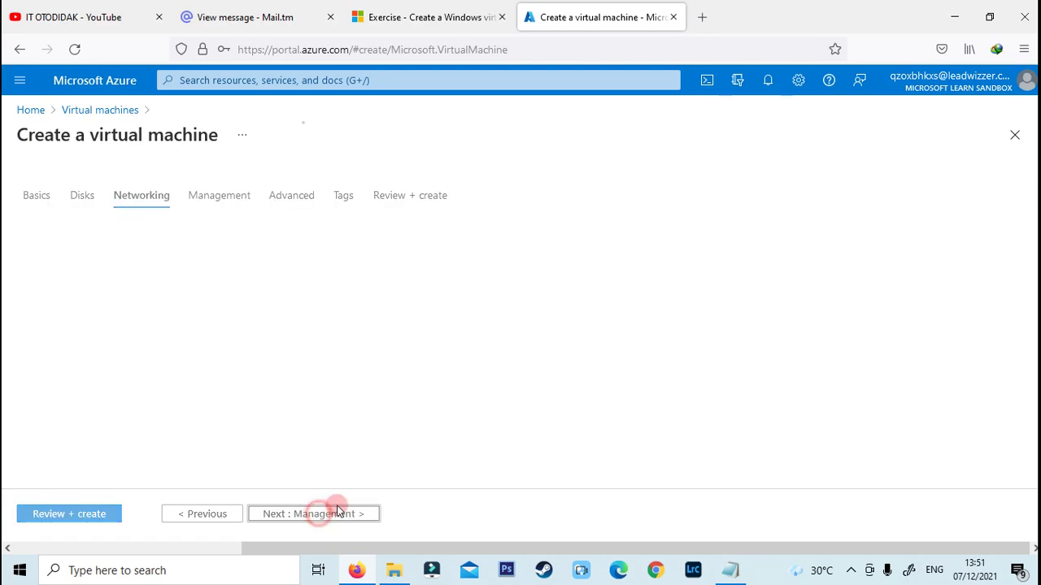
Review the networking settings, keep their defaults, and continue to the management settings.
scroll(362, 343, "down", 2)
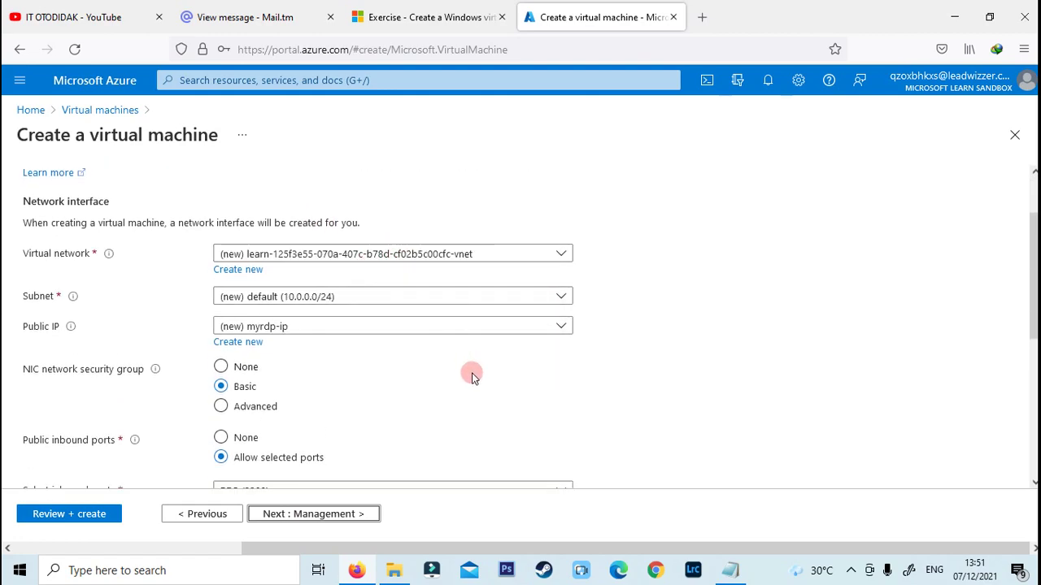
scroll(471, 372, "down", 5)
left_click(336, 512)
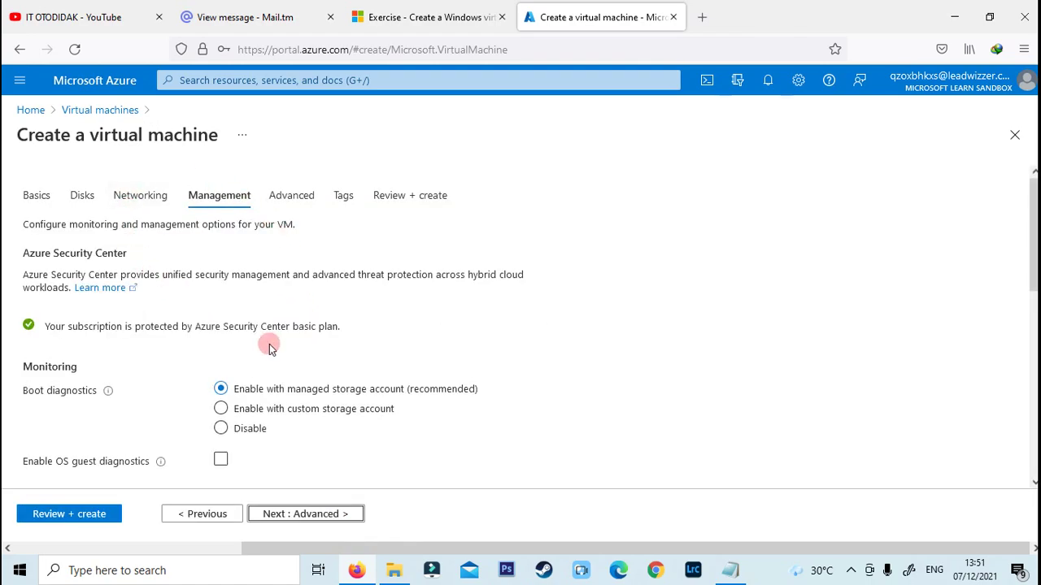
Keep the default management and advanced settings and continue to the tags.
scroll(308, 348, "down", 5)
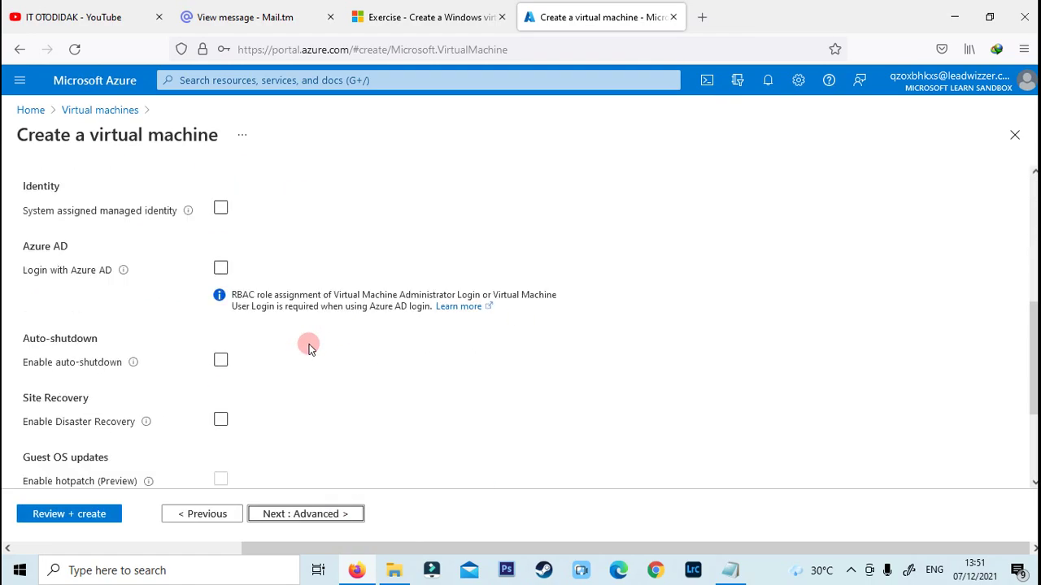
scroll(308, 348, "up", 3)
scroll(308, 348, "down", 5)
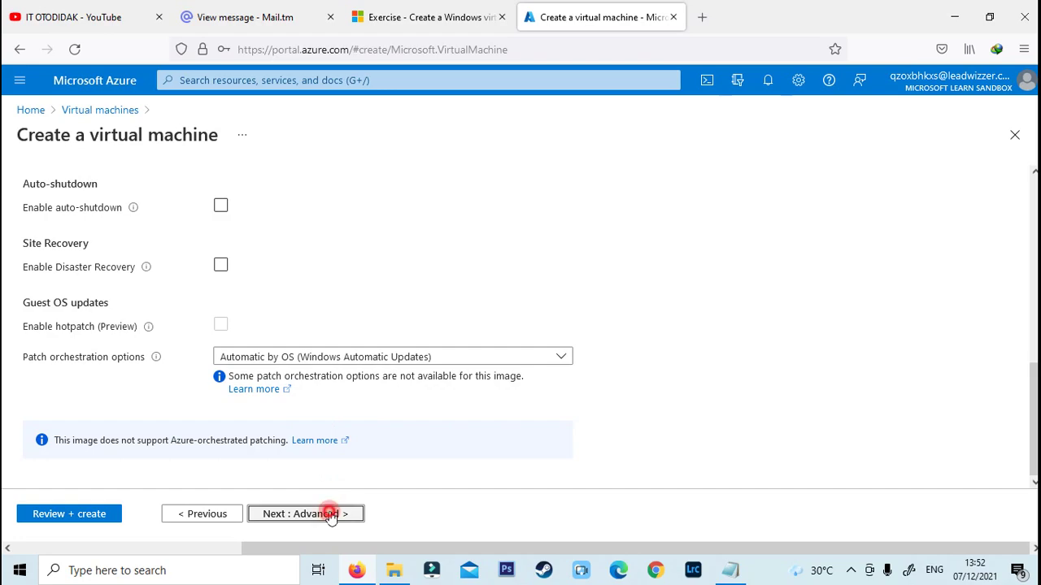
left_click(329, 513)
left_click(298, 514)
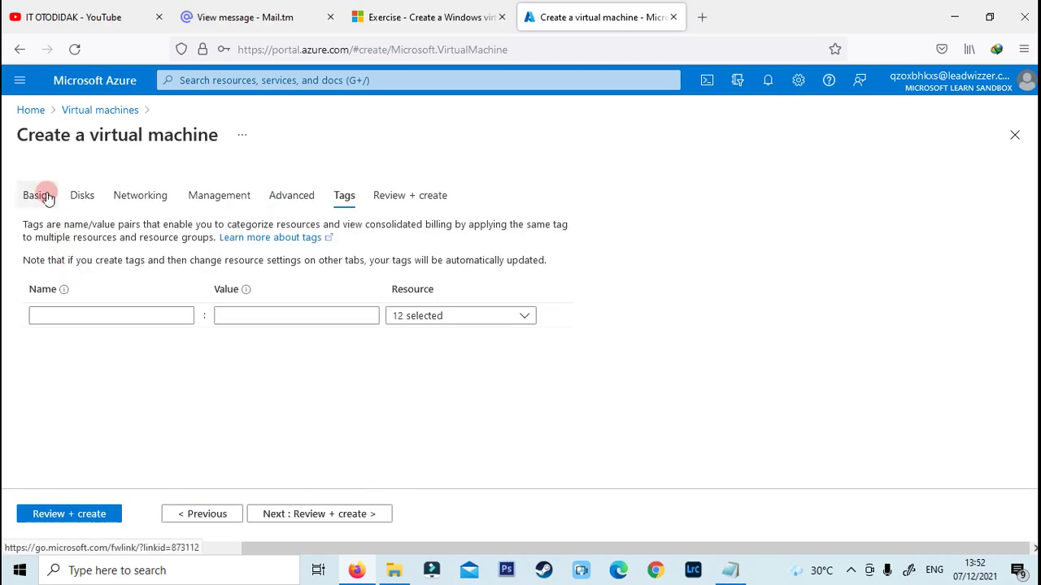
Return to the basic settings and confirm having an eligible Windows 10 license with multi-tenant hosting rights.
left_click(47, 197)
scroll(145, 387, "down", 10)
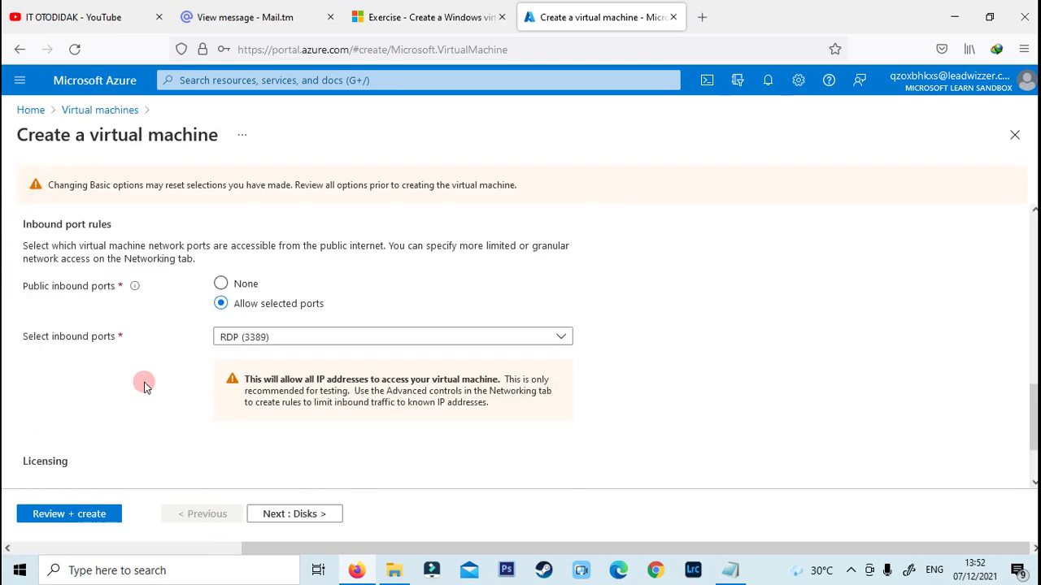
scroll(144, 387, "down", 2)
left_click(30, 402)
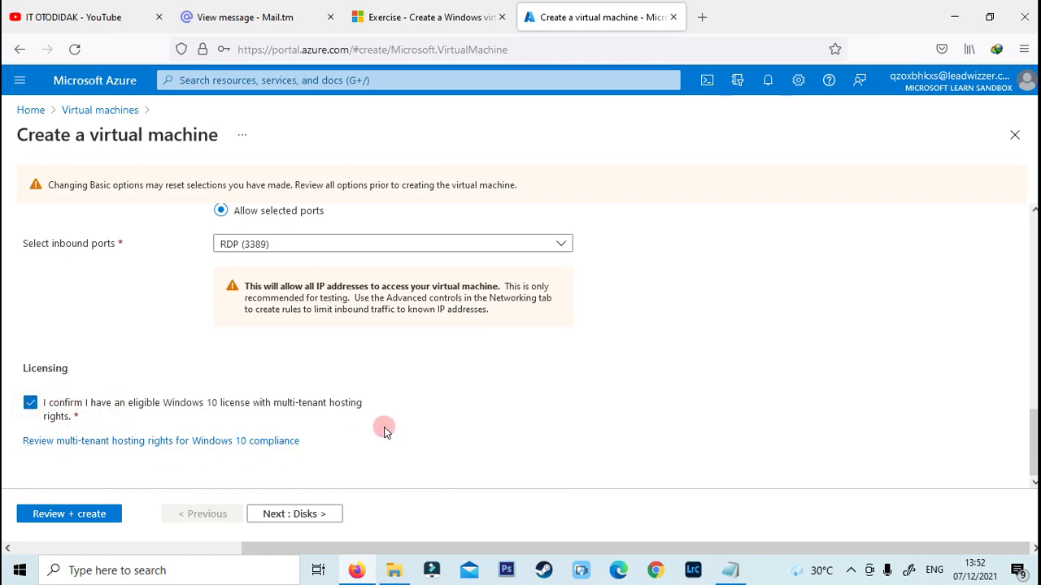
Validate the virtual machine configuration, check its summary, and create the virtual machine.
scroll(181, 463, "up", 10)
scroll(182, 468, "down", 10)
left_click(83, 517)
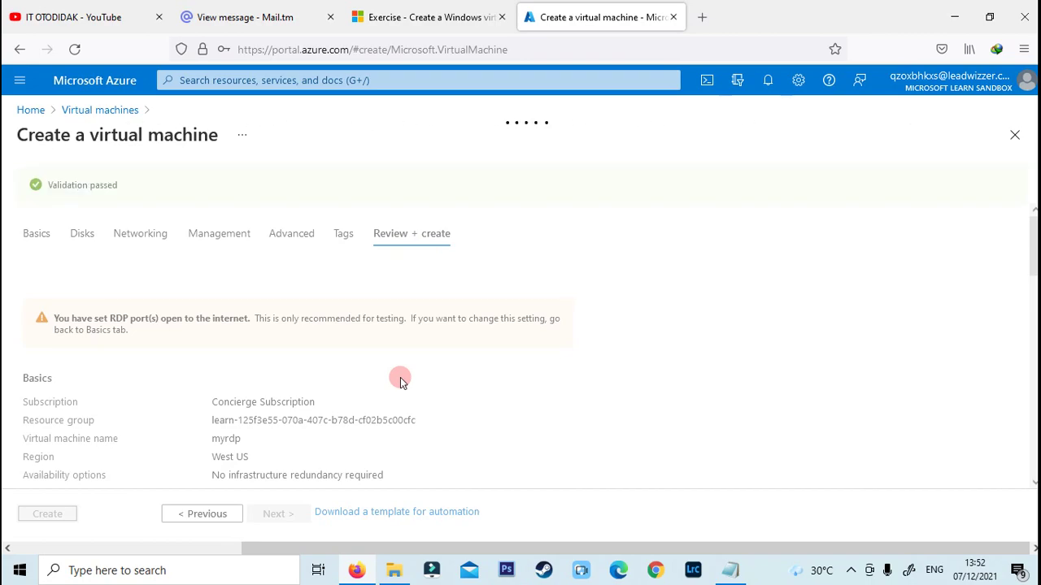
scroll(333, 411, "down", 10)
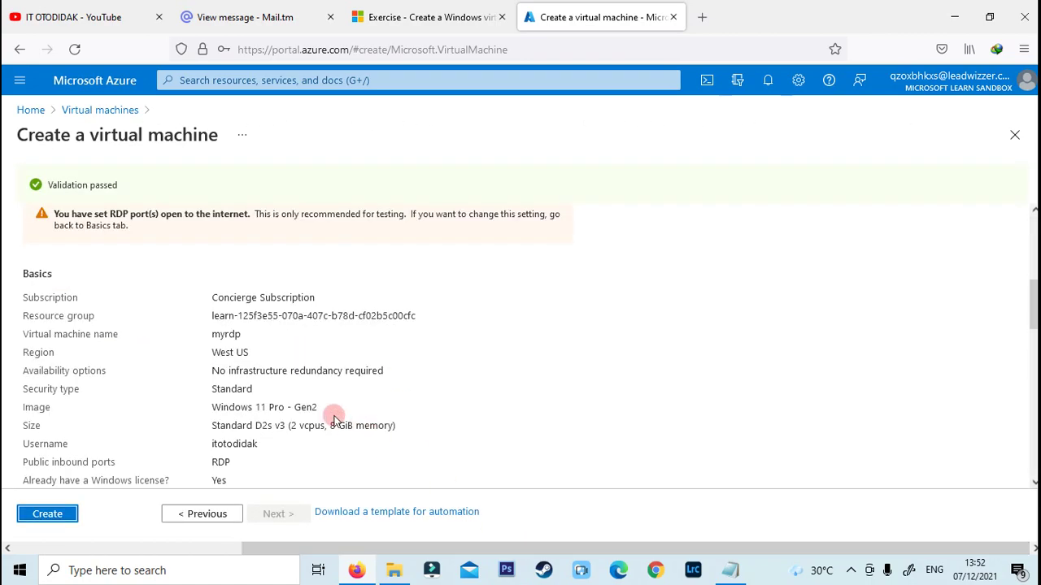
left_click(48, 514)
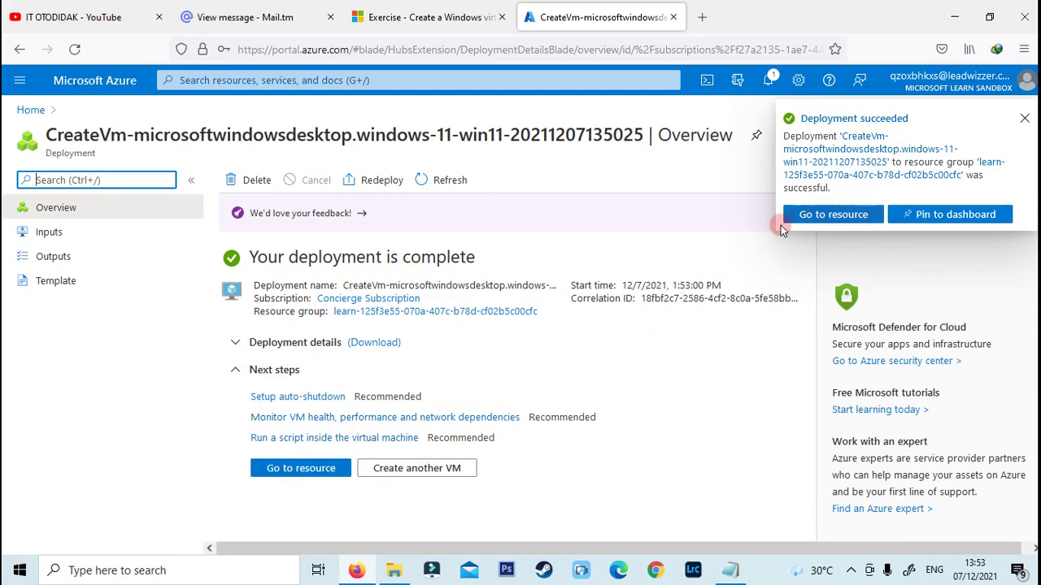
Open the deployed myrdp virtual machine's resource page and review its overview properties.
left_click(821, 216)
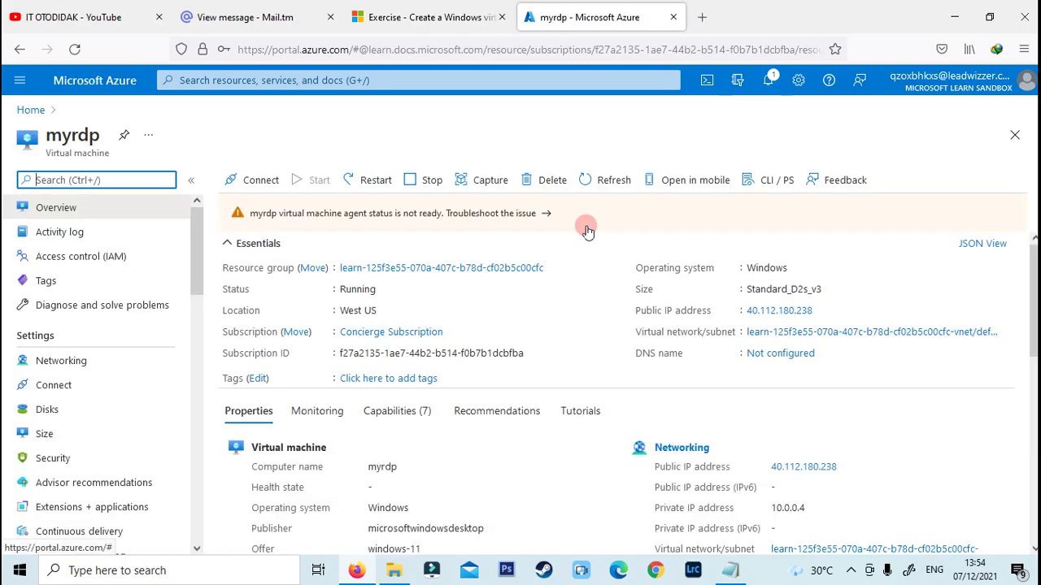
scroll(603, 372, "down", 2)
scroll(497, 360, "down", 4)
scroll(631, 409, "down", 1)
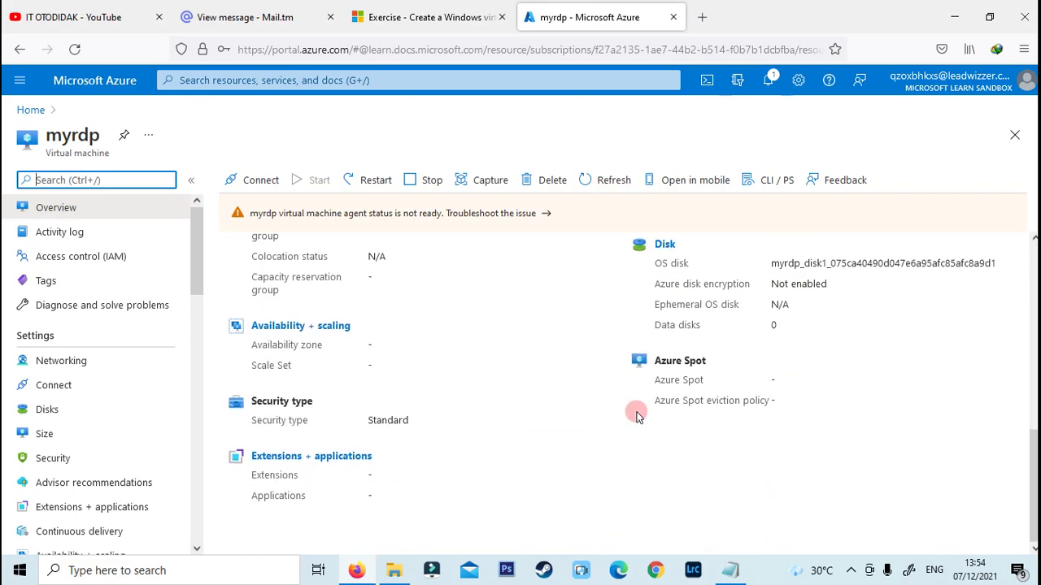
scroll(488, 477, "up", 5)
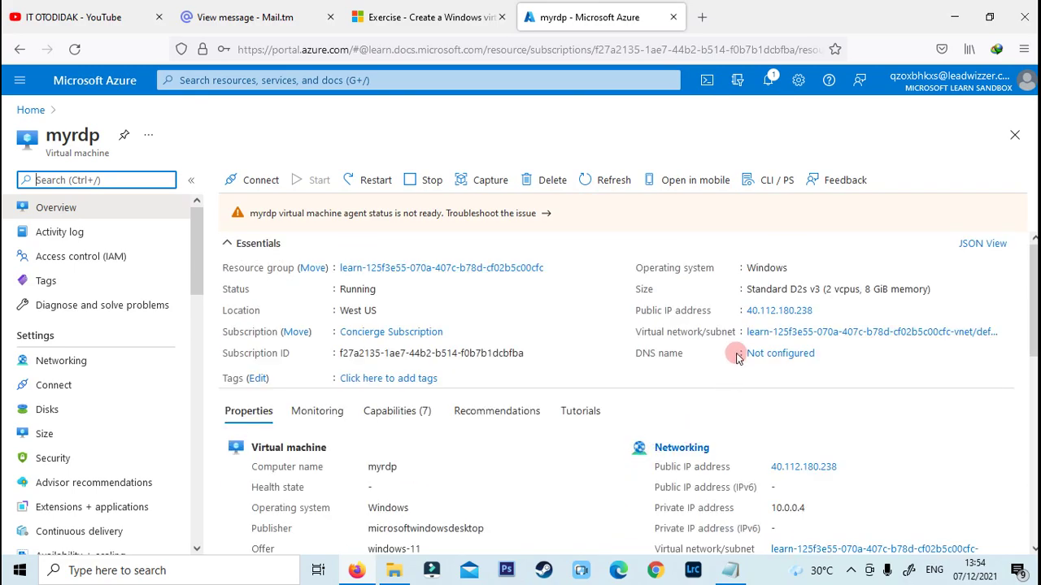
Copy the public IP address of myrdp and open Remote Desktop Connection on the local computer.
left_click(821, 312)
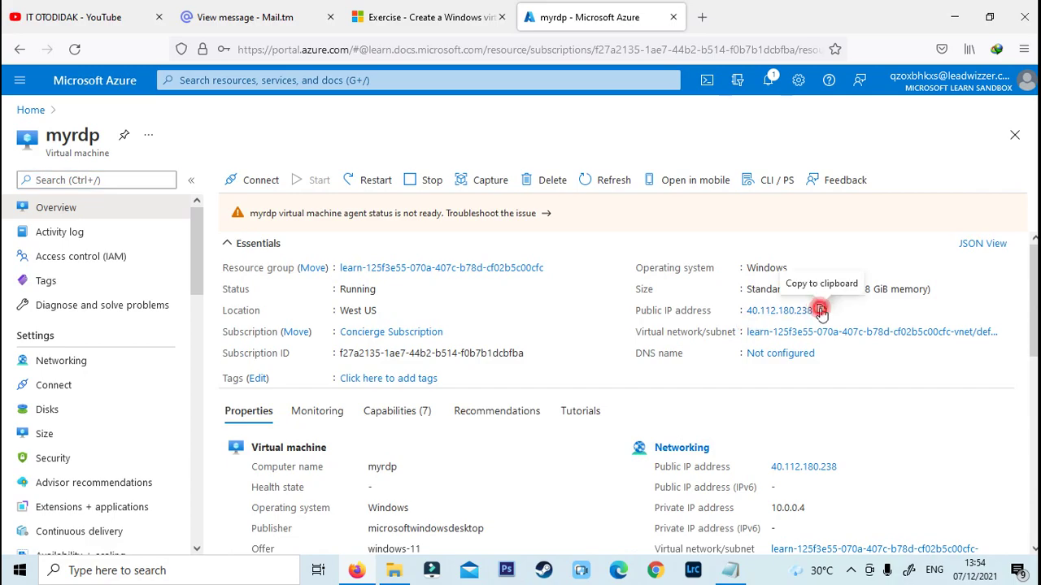
left_click(200, 575)
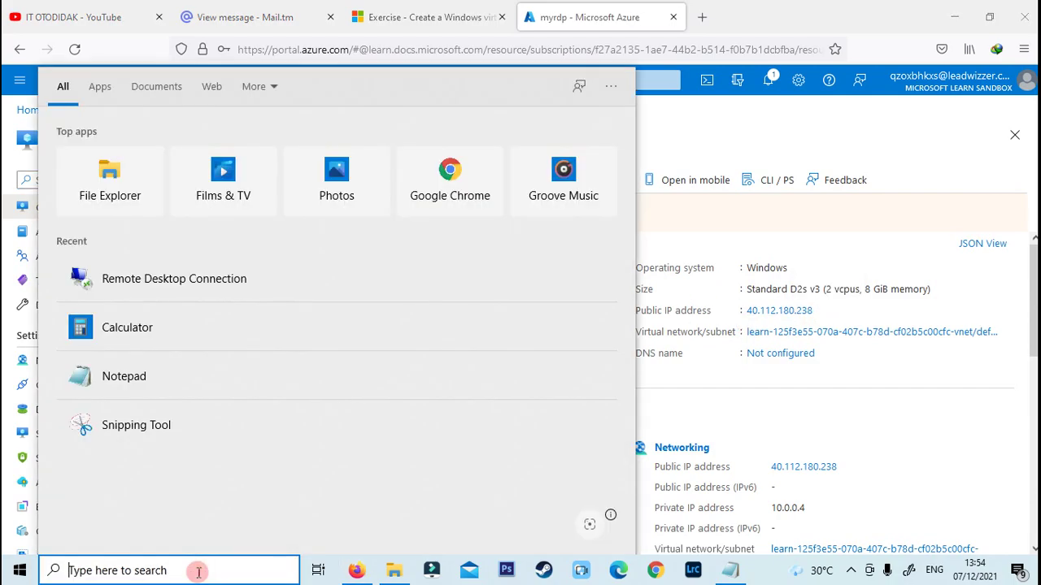
left_click(209, 295)
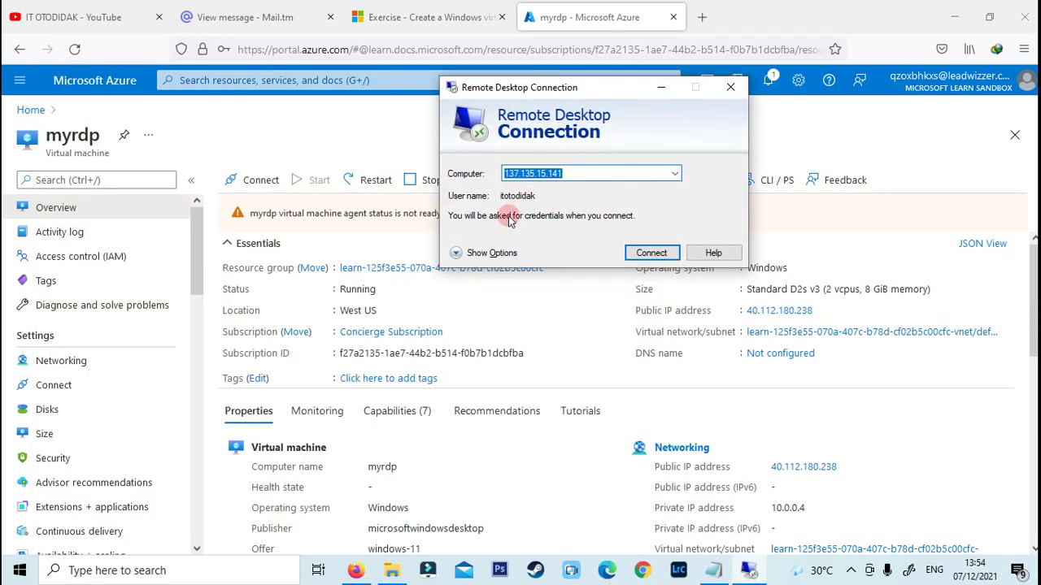
Expand the remote desktop connection options and set the user name to itotodidak.
left_click(480, 253)
double_click(615, 247)
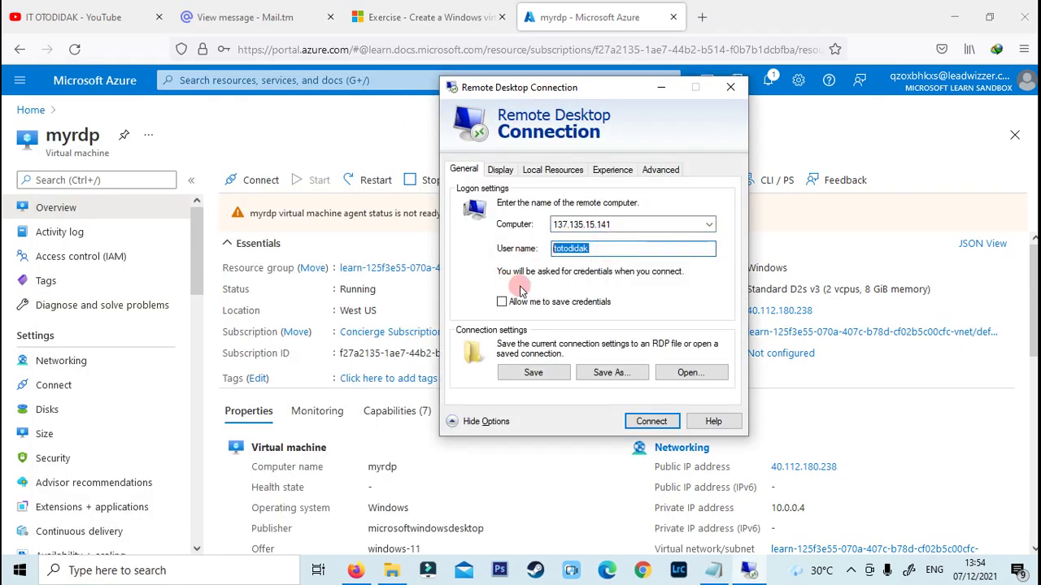
key("BackSpace")
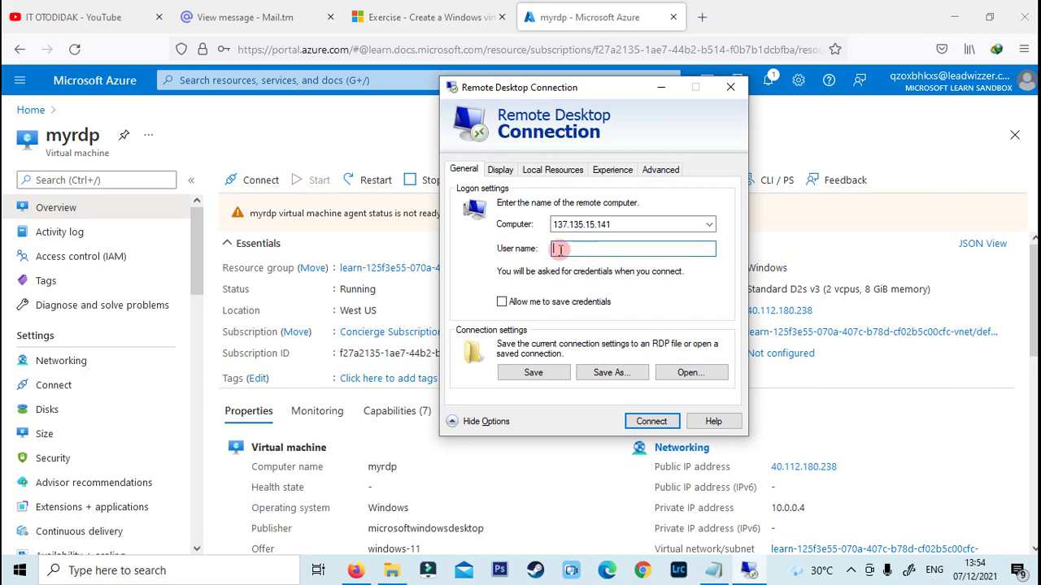
type("azureuser")
left_click_drag(569, 87, 419, 87)
Copy the public IP address of myrdp again and set 40.112.180.238 as the remote computer in Remote Desktop Connection.
left_click(823, 310)
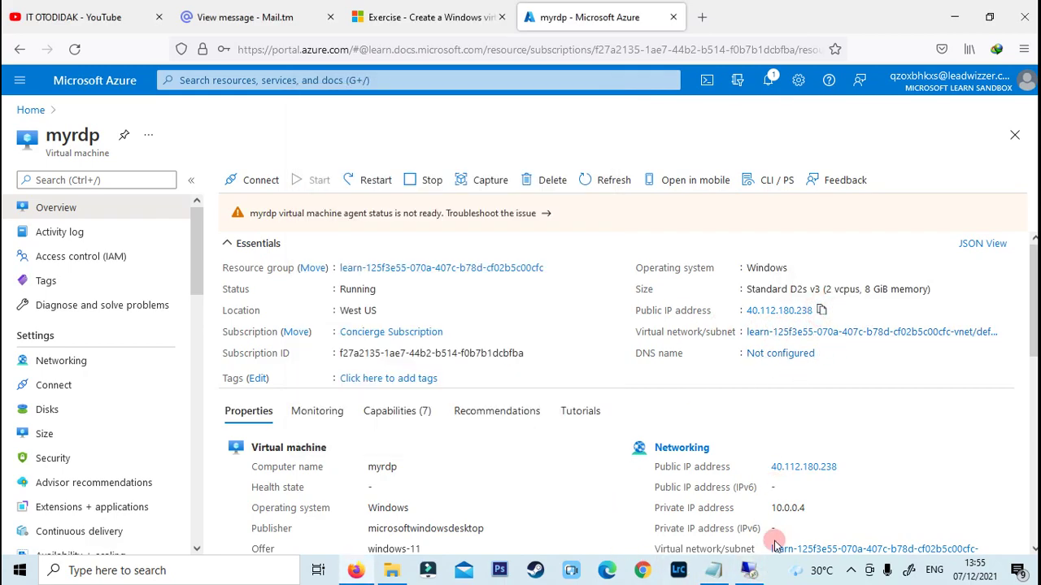
left_click(748, 569)
double_click(511, 231)
key("ctrl+v")
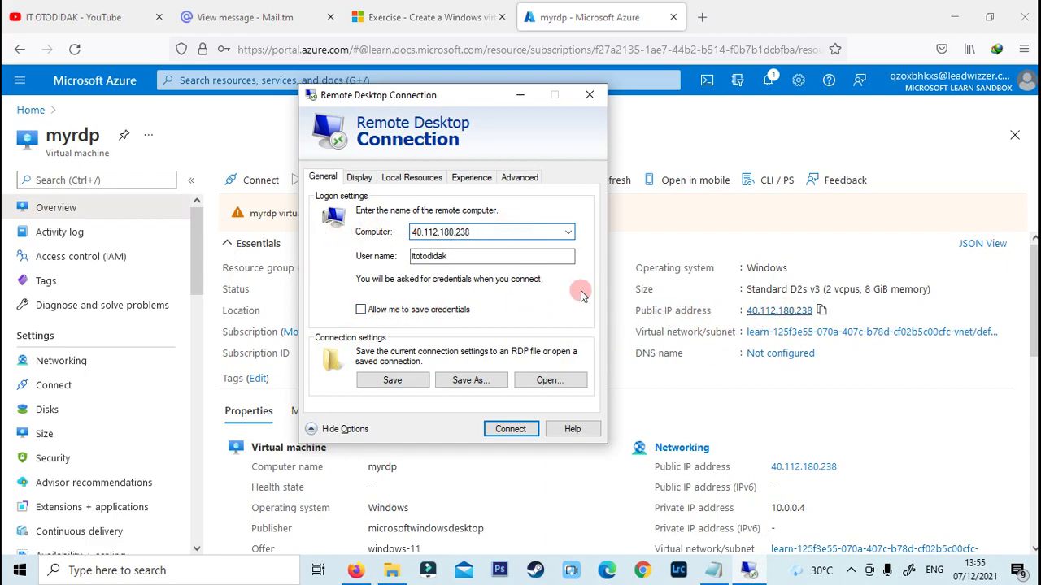
Connect to the remote computer with the account password, accept its unverified certificate, and maximize the session window.
left_click(509, 429)
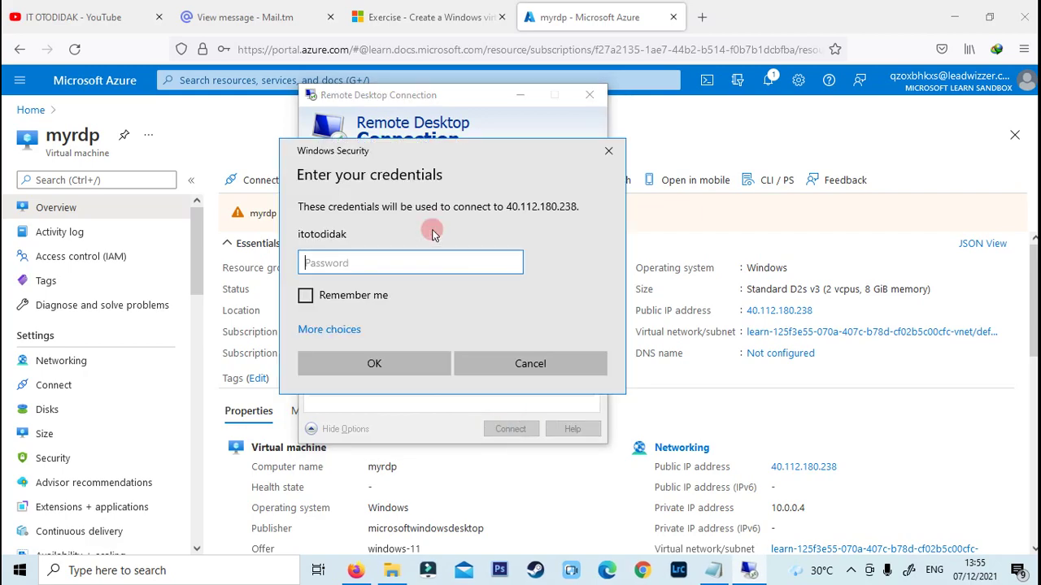
type("••••••••••••••")
left_click(379, 365)
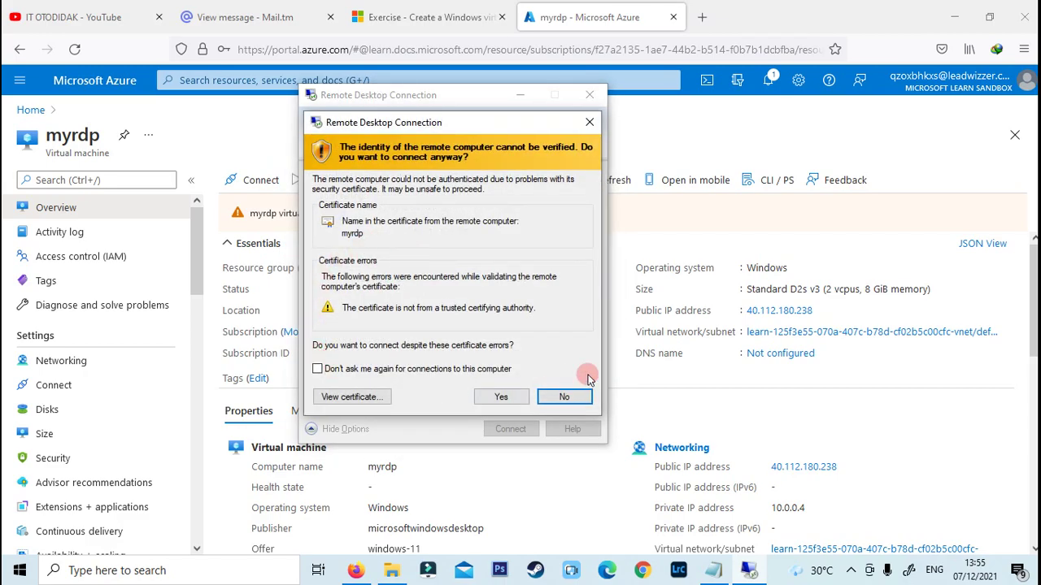
left_click(500, 399)
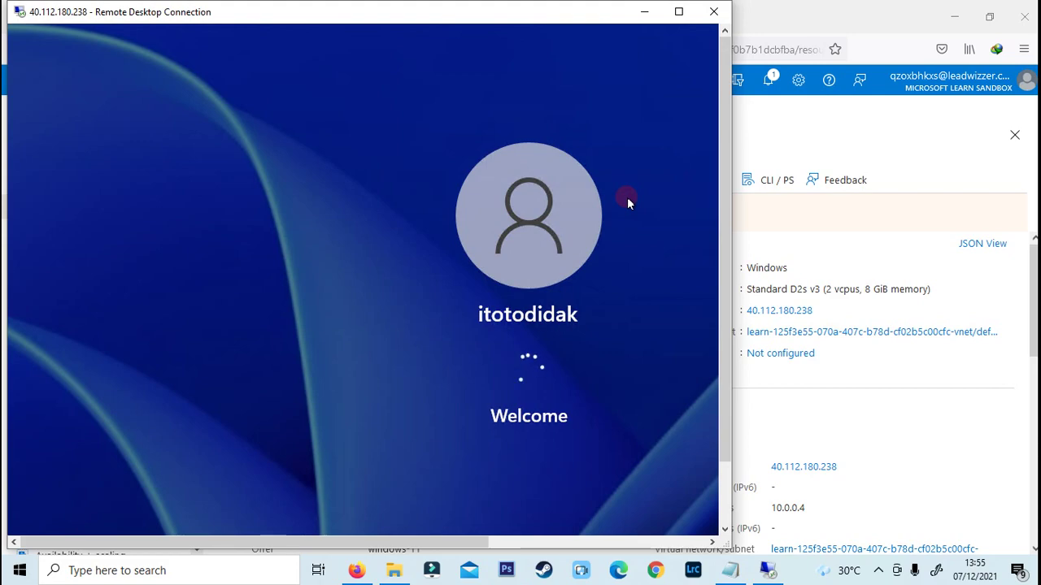
left_click(678, 11)
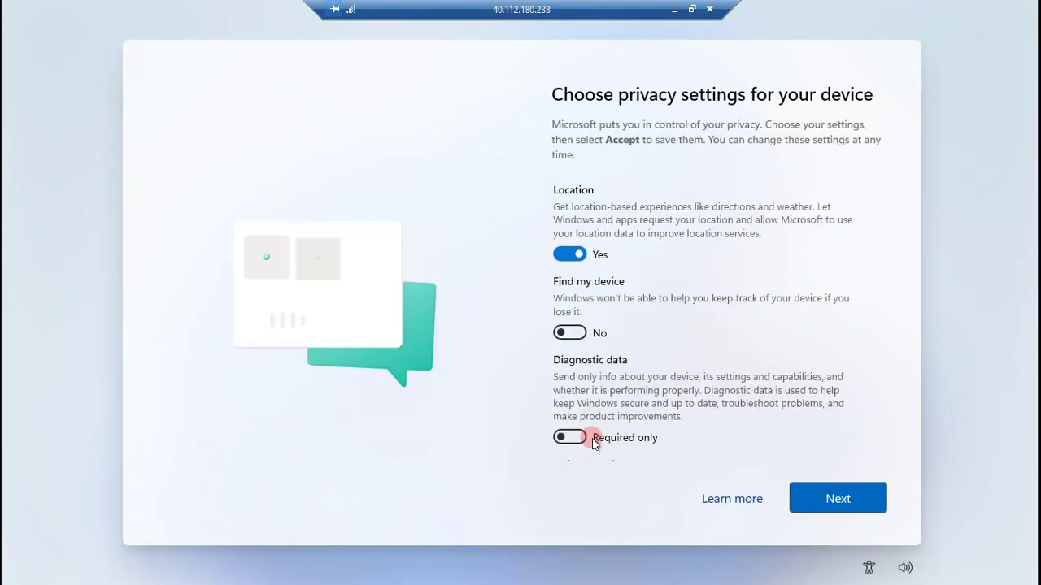
Turn off Location, Inking & typing, Tailored experiences and Advertising ID, and accept the Windows privacy settings.
left_click(551, 248)
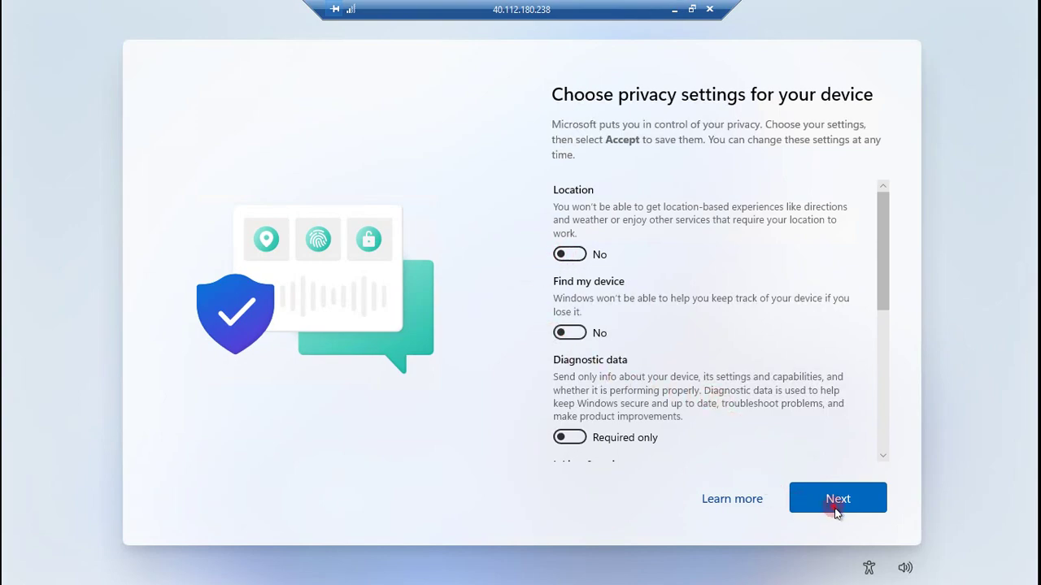
left_click(834, 509)
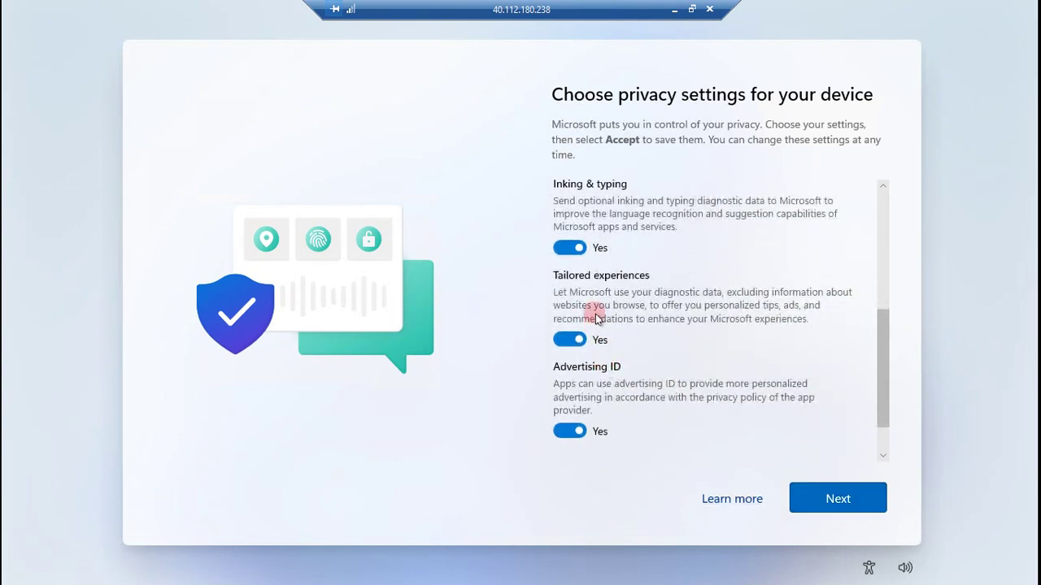
left_click(569, 248)
left_click(569, 339)
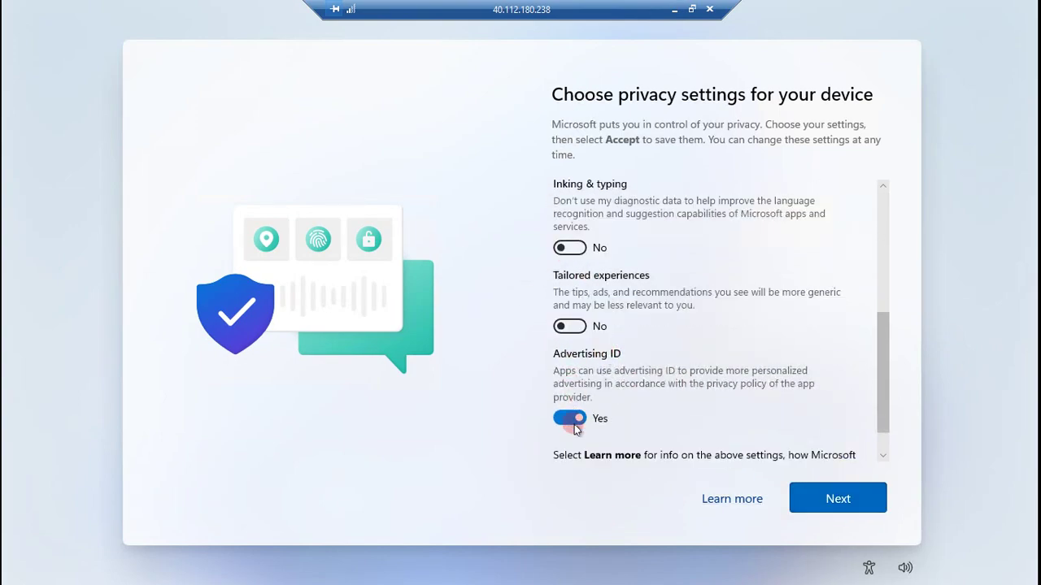
left_click(573, 421)
left_click(833, 499)
left_click(878, 466)
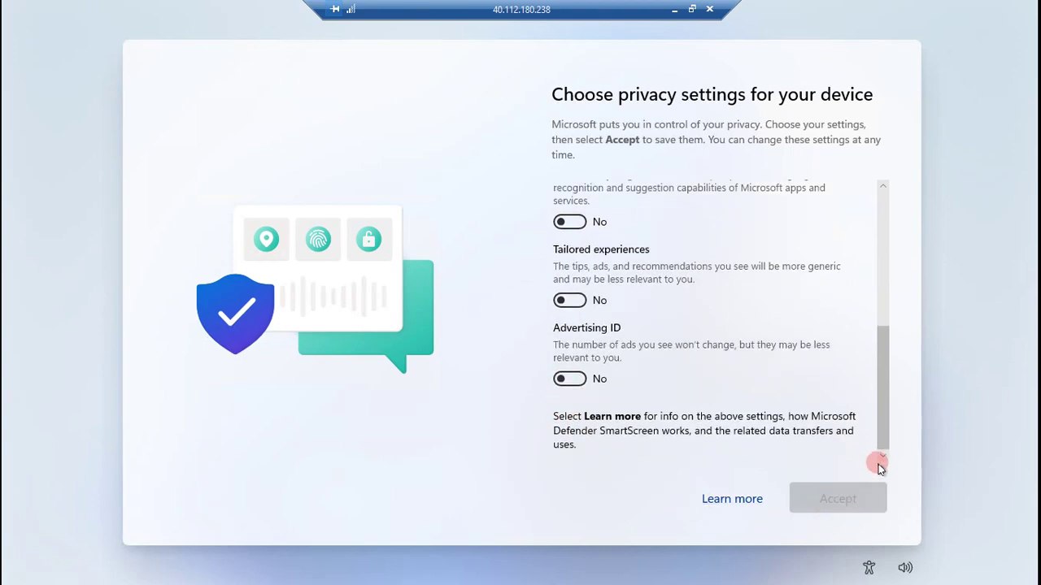
left_click(841, 498)
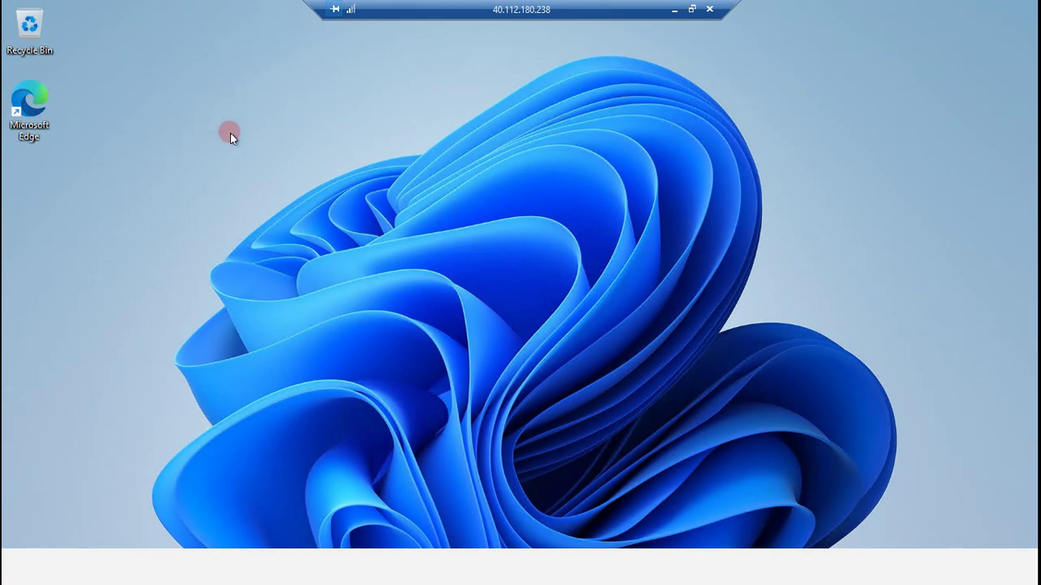
Look over the remote Start menu and examine the drives under This PC in File Explorer, including Temporary Storage (D:).
key("super")
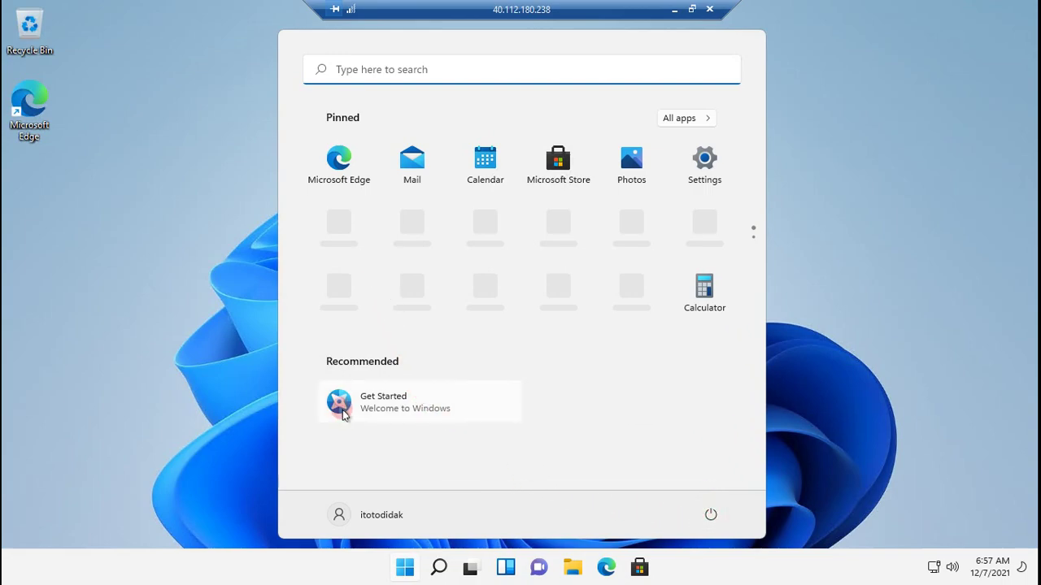
left_click(608, 569)
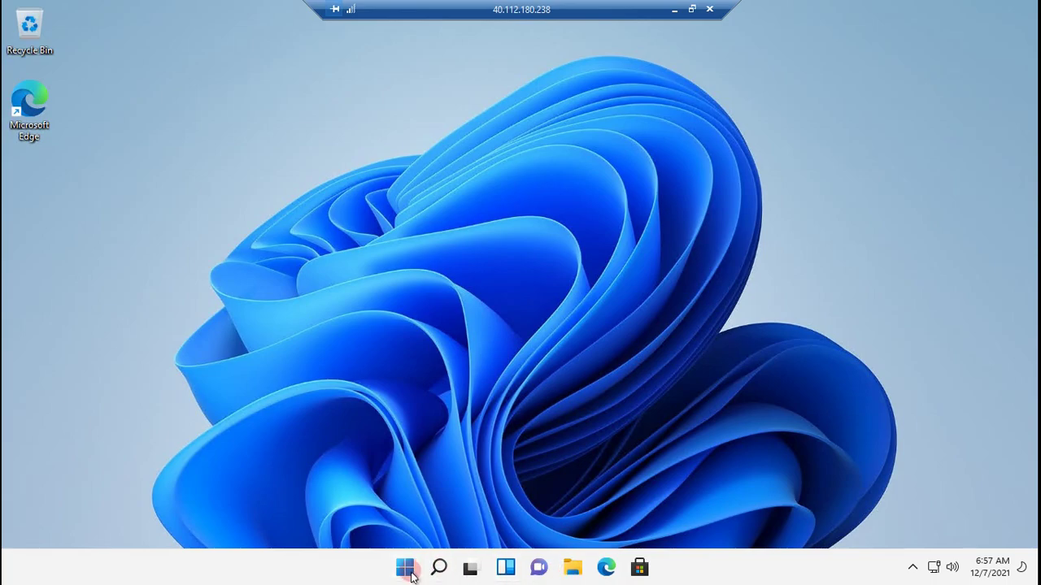
left_click(574, 570)
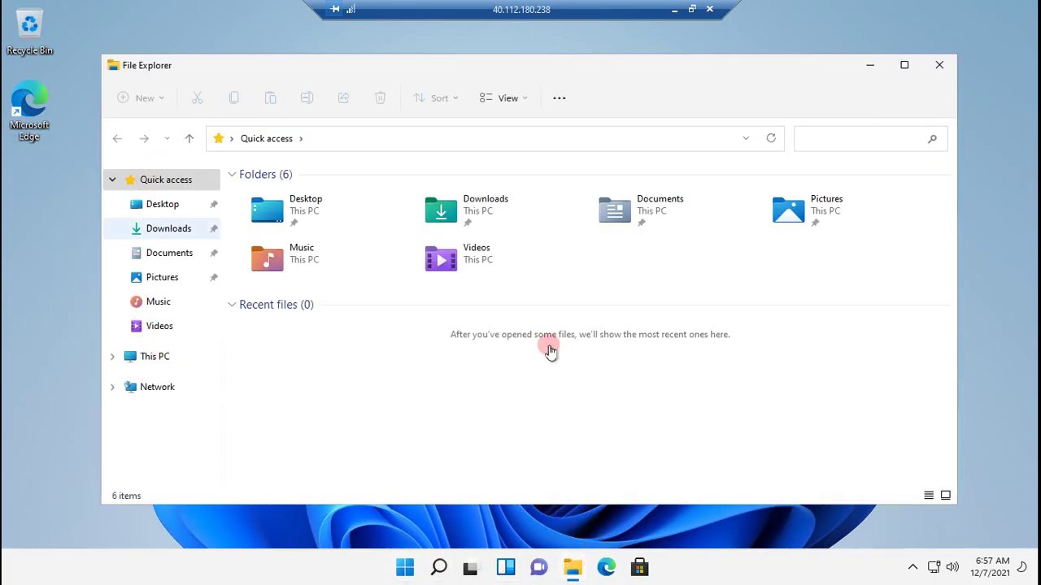
left_click(113, 356)
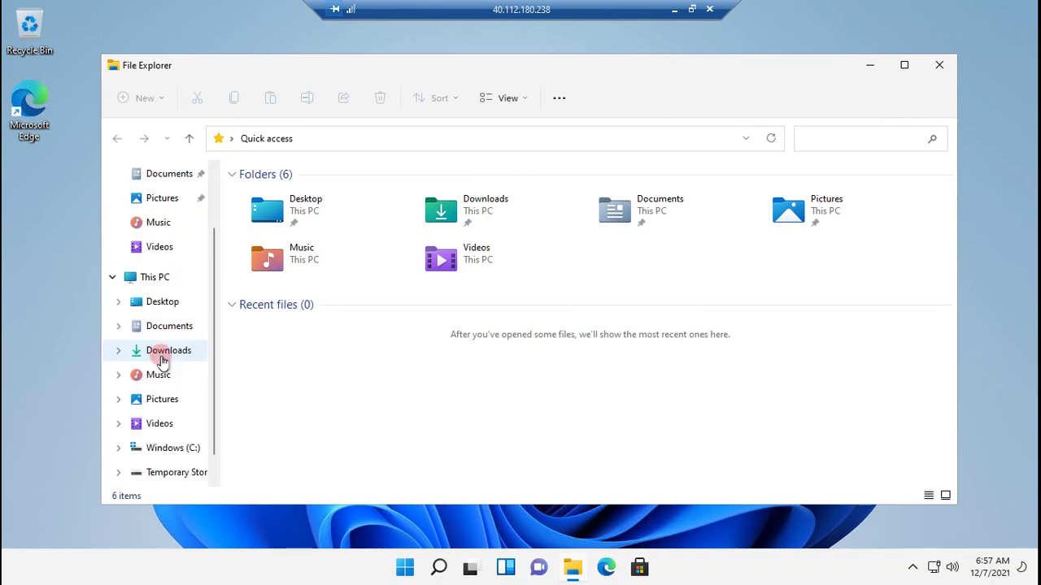
left_click(183, 478)
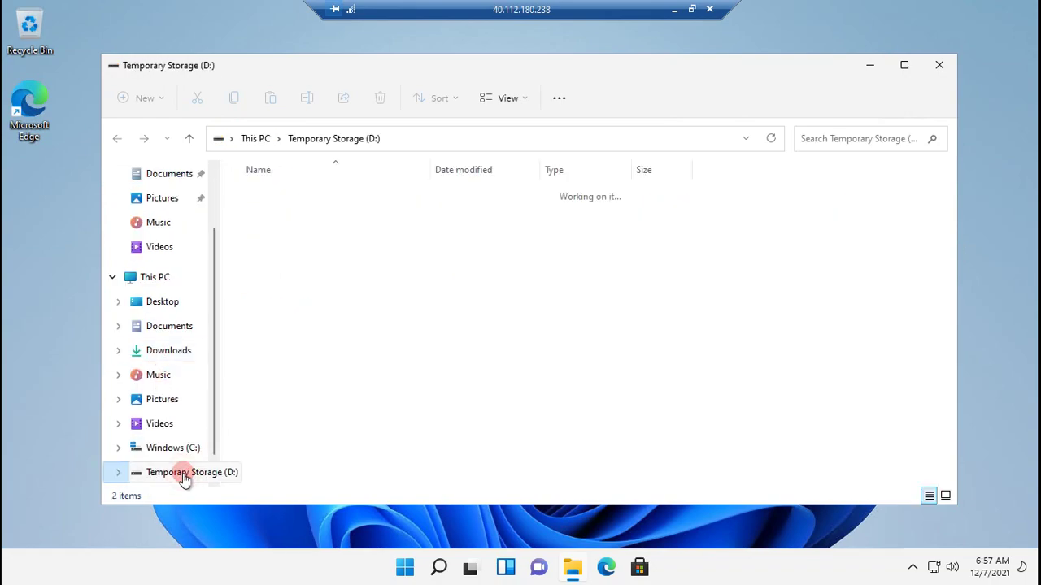
left_click(159, 309)
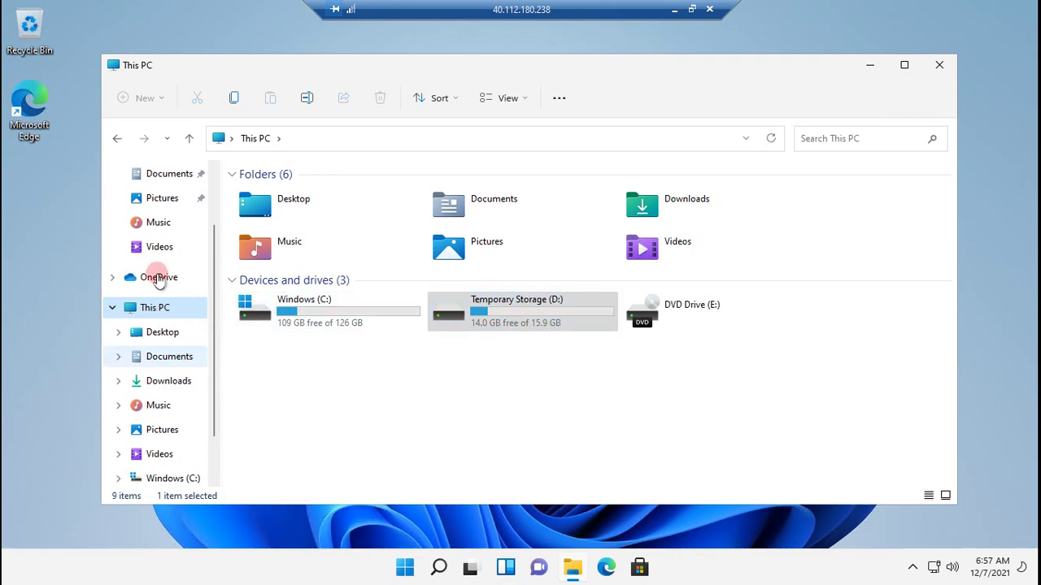
Minimize File Explorer on the remote desktop, search for "control" and open Control Panel.
left_click_drag(210, 232, 212, 174)
left_click(870, 65)
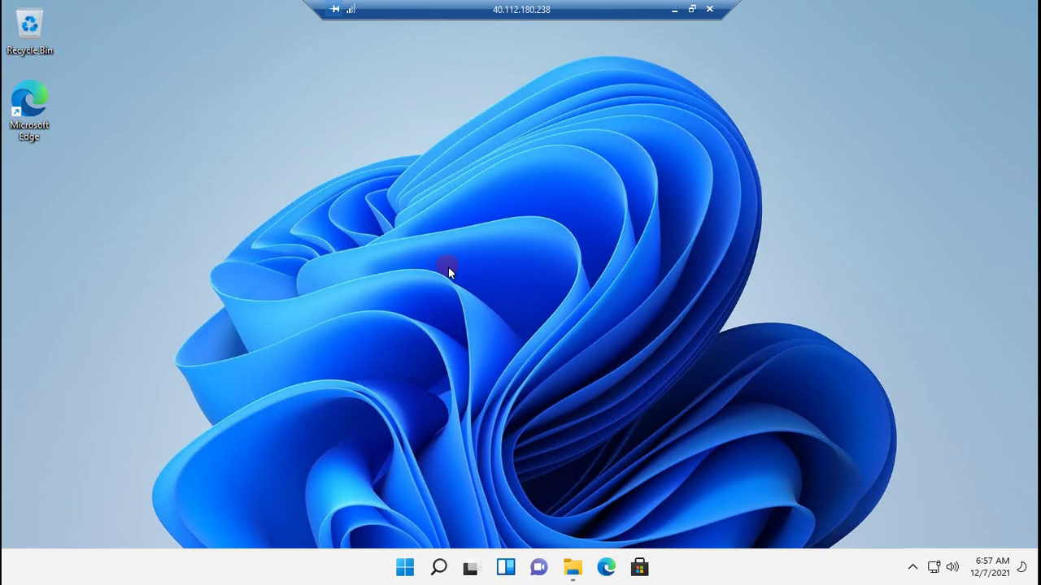
left_click(439, 566)
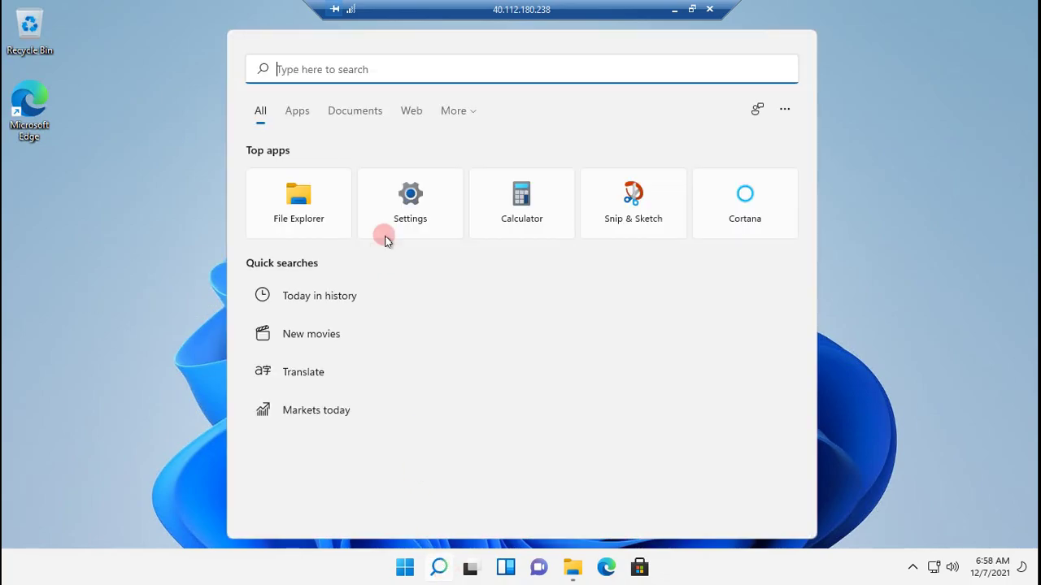
type("control")
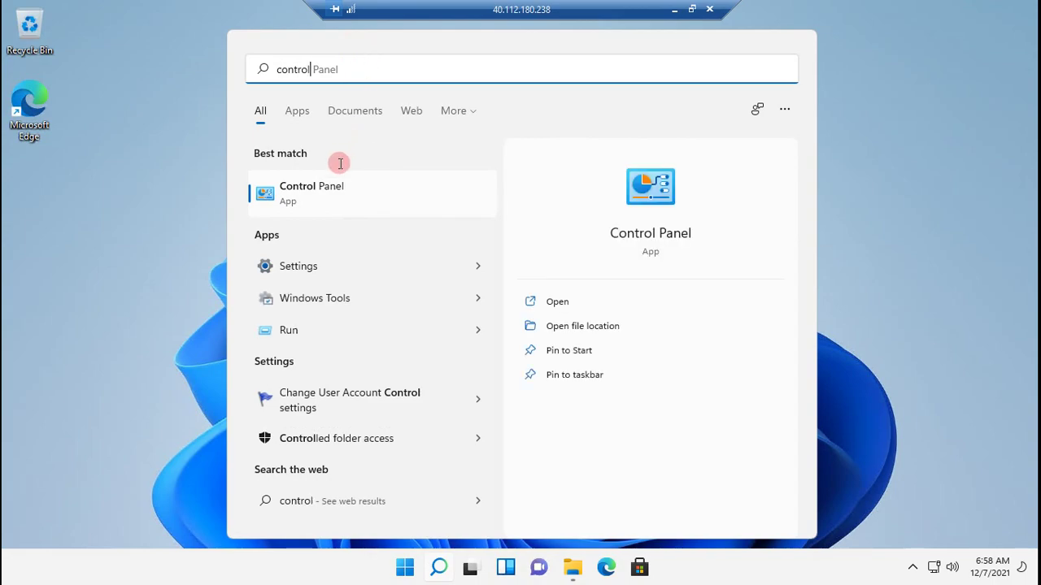
left_click(328, 192)
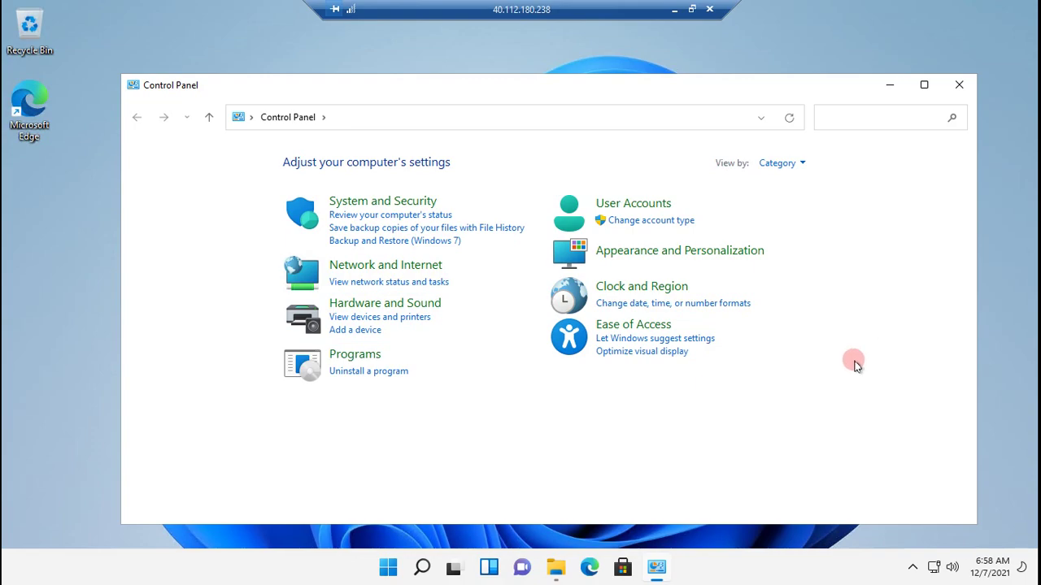
Open the System page under System and Security and examine the virtual machine's device specifications on the About page.
left_click(368, 204)
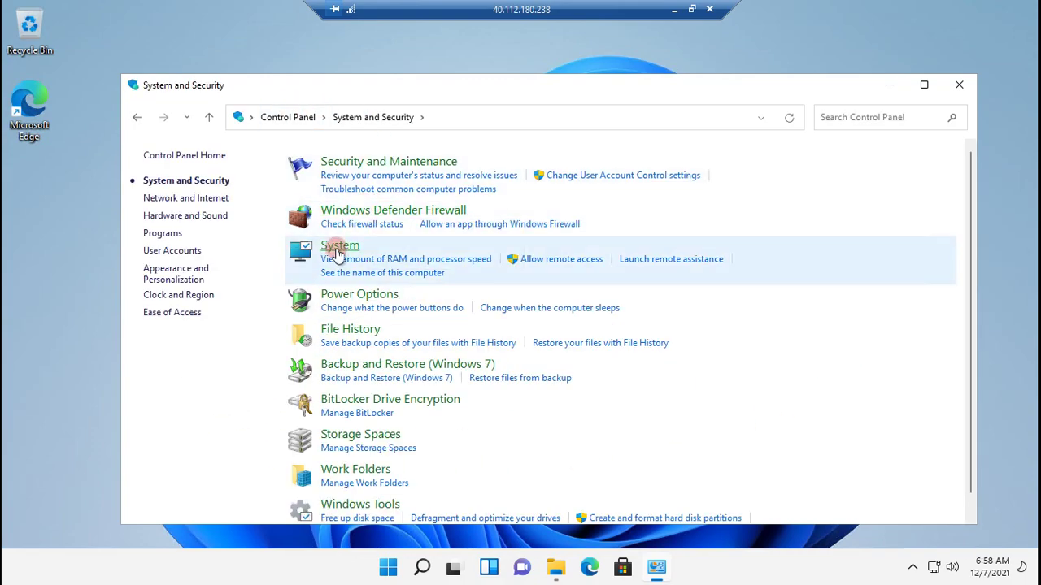
left_click(339, 246)
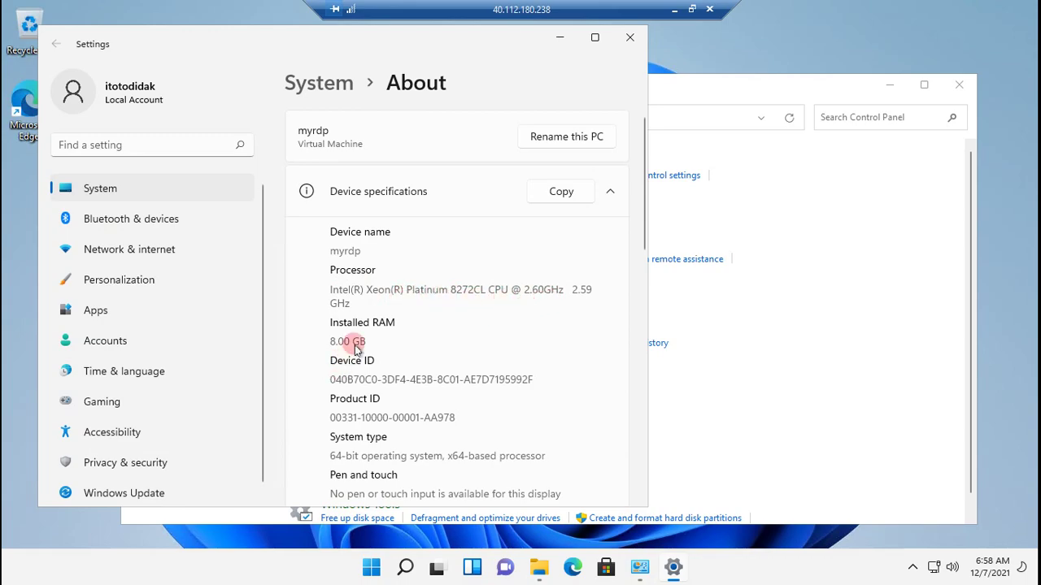
scroll(359, 396, "down", 3)
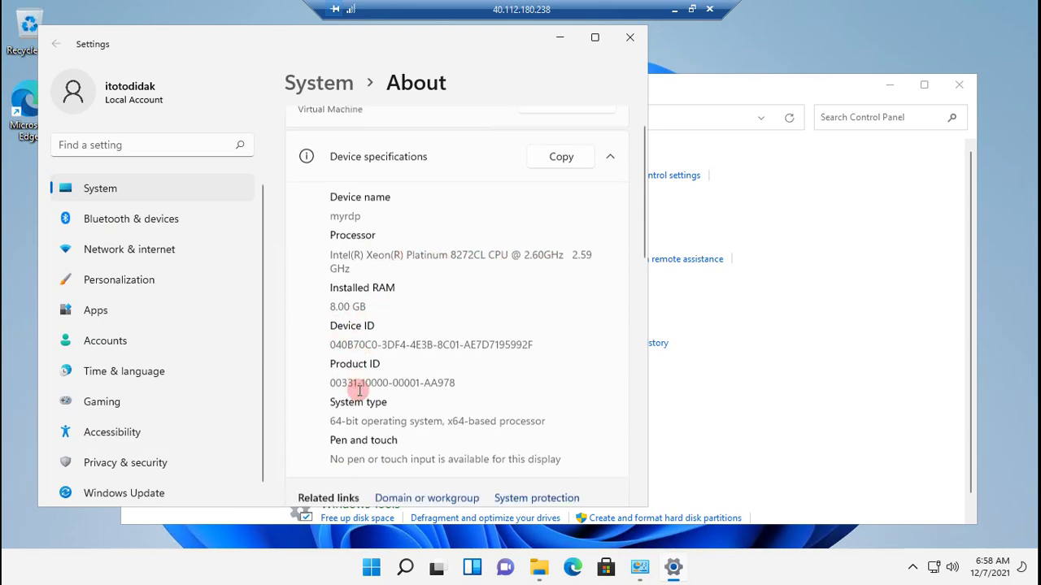
scroll(366, 423, "down", 3)
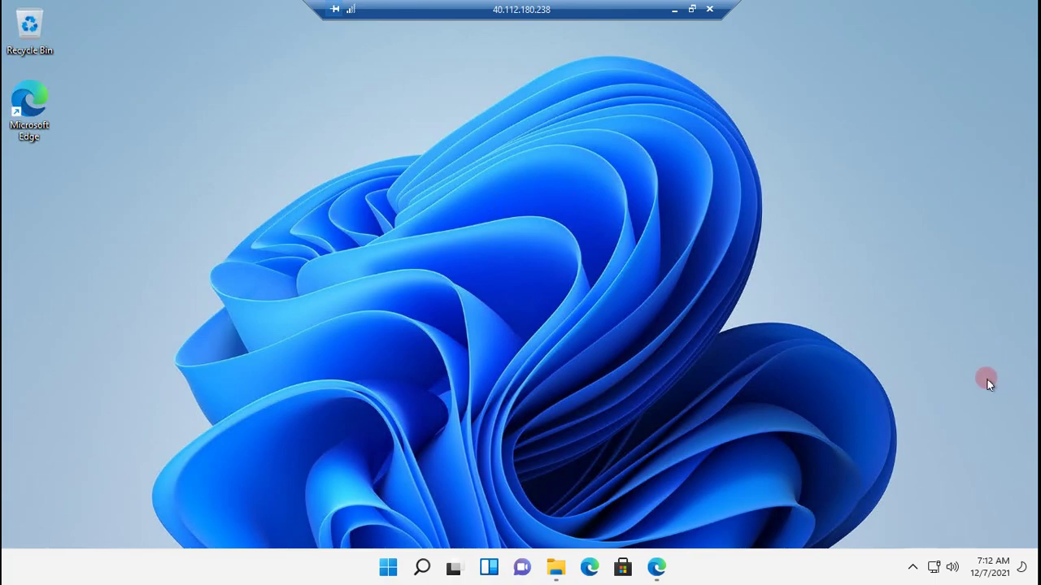
Check the hidden notification-area icons on the remote desktop and restore the full-screen remote session to a window.
left_click(912, 568)
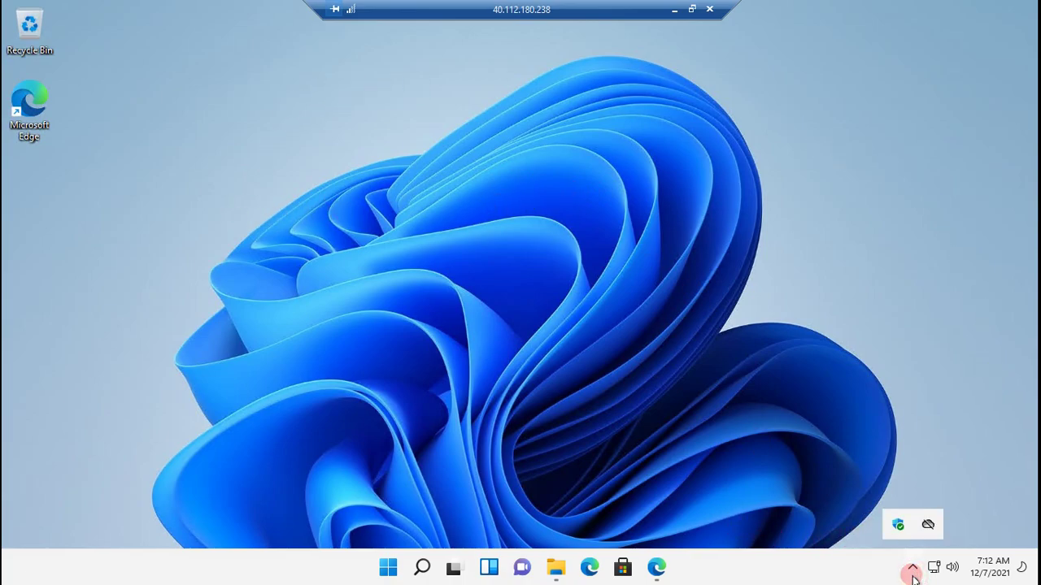
left_click(223, 158)
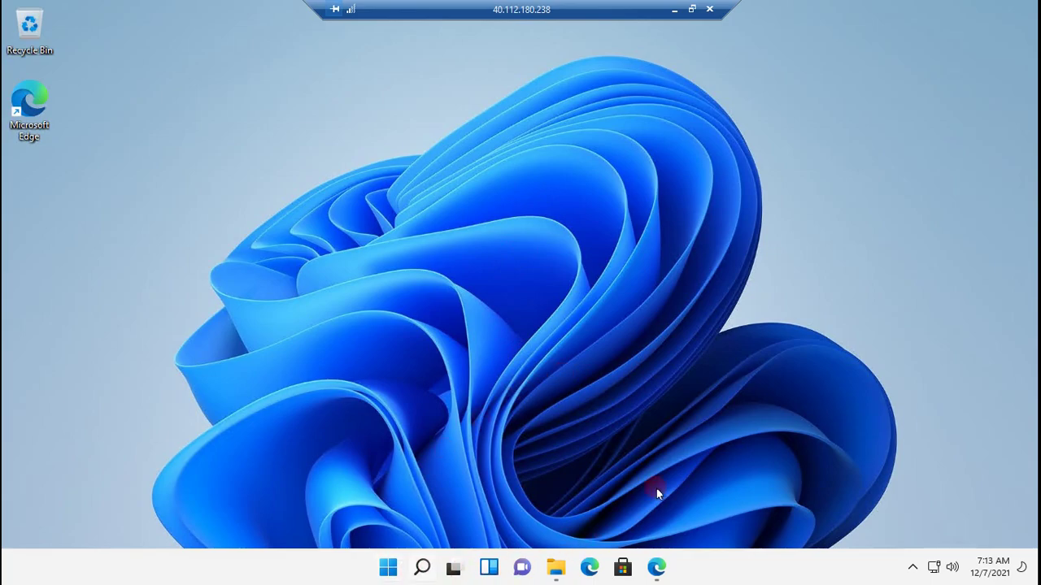
left_click(691, 9)
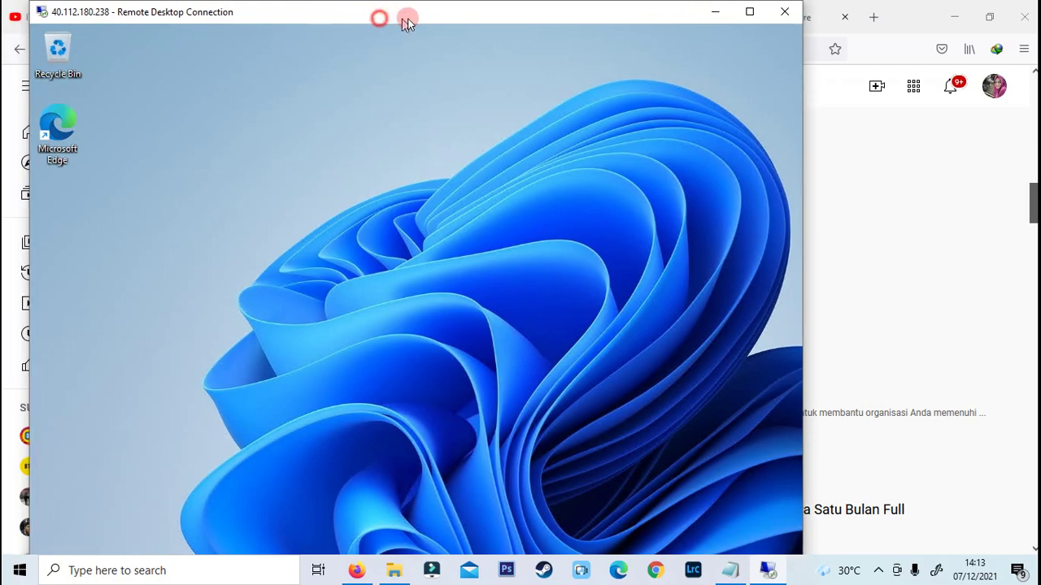